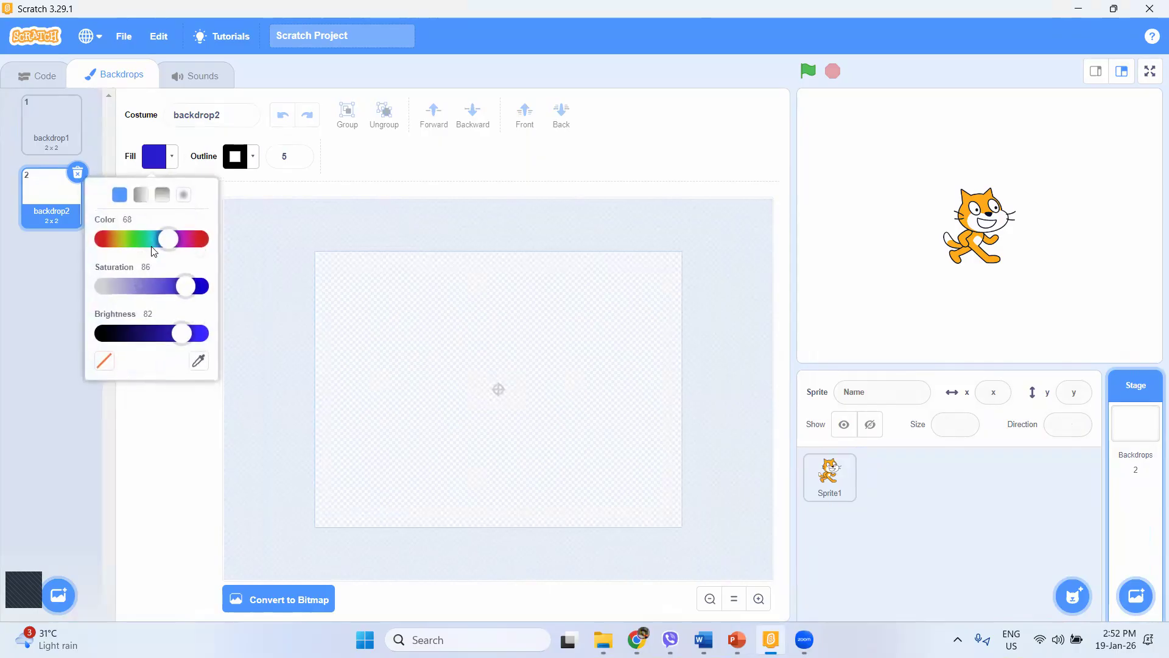
Set the fill to teal with color 55, saturation 93 and brightness 54, and reduce the outline width to 0.
left_click(145, 238)
left_click_drag(181, 340, 156, 333)
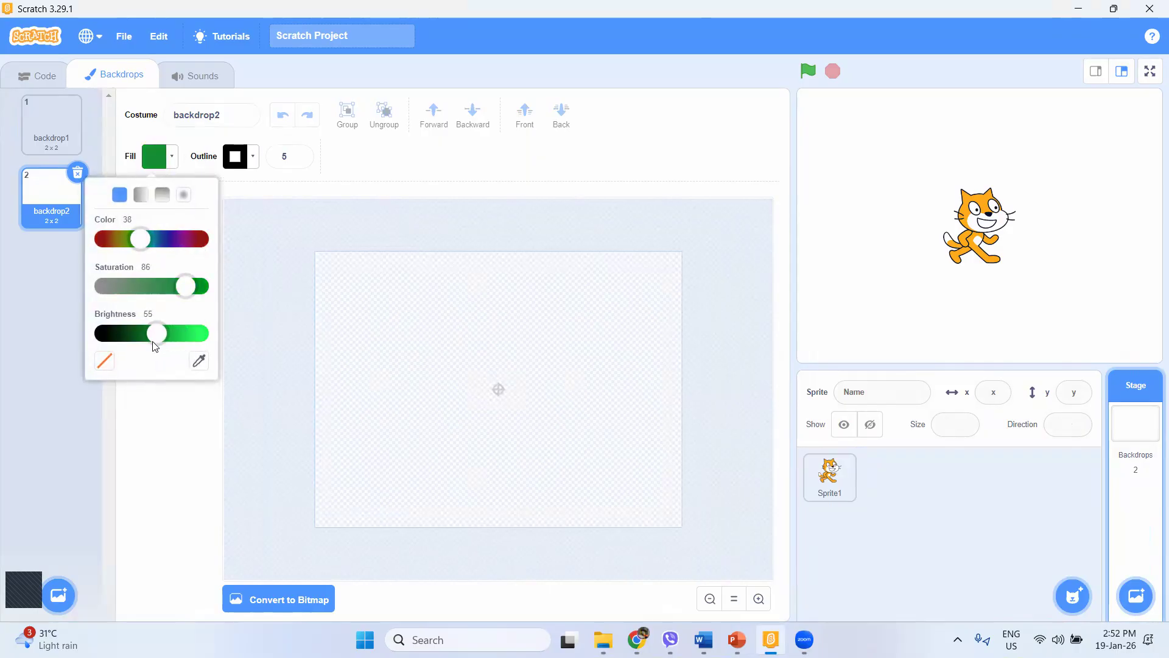
left_click_drag(185, 287, 193, 289)
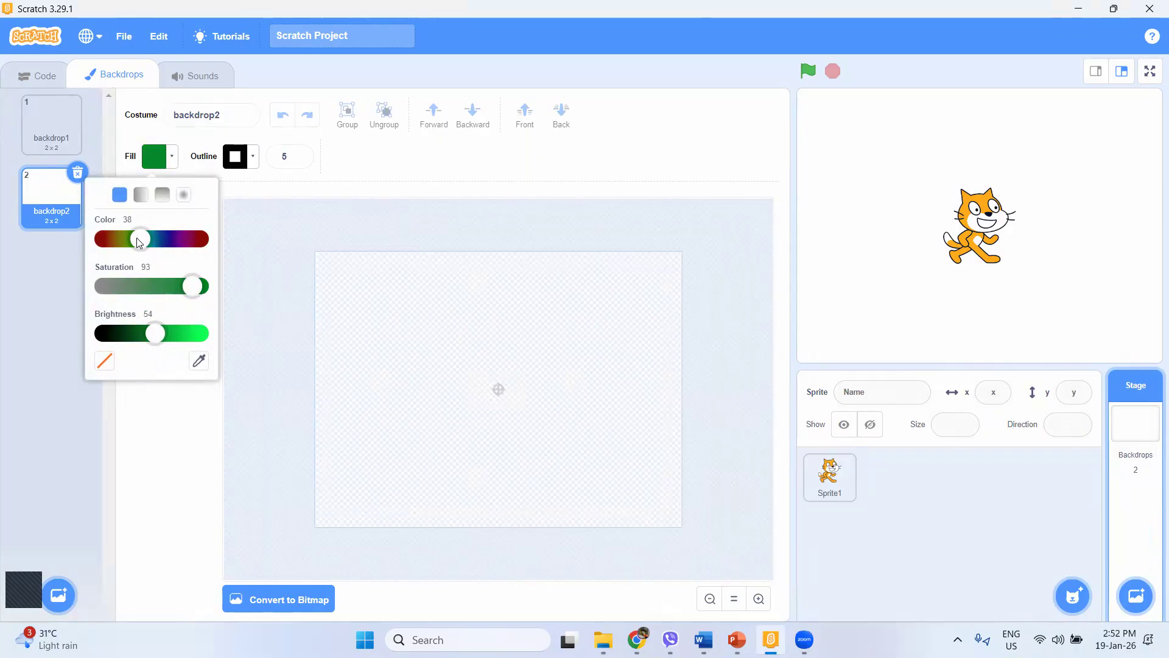
left_click_drag(139, 240, 157, 239)
left_click(253, 160)
double_click(297, 160)
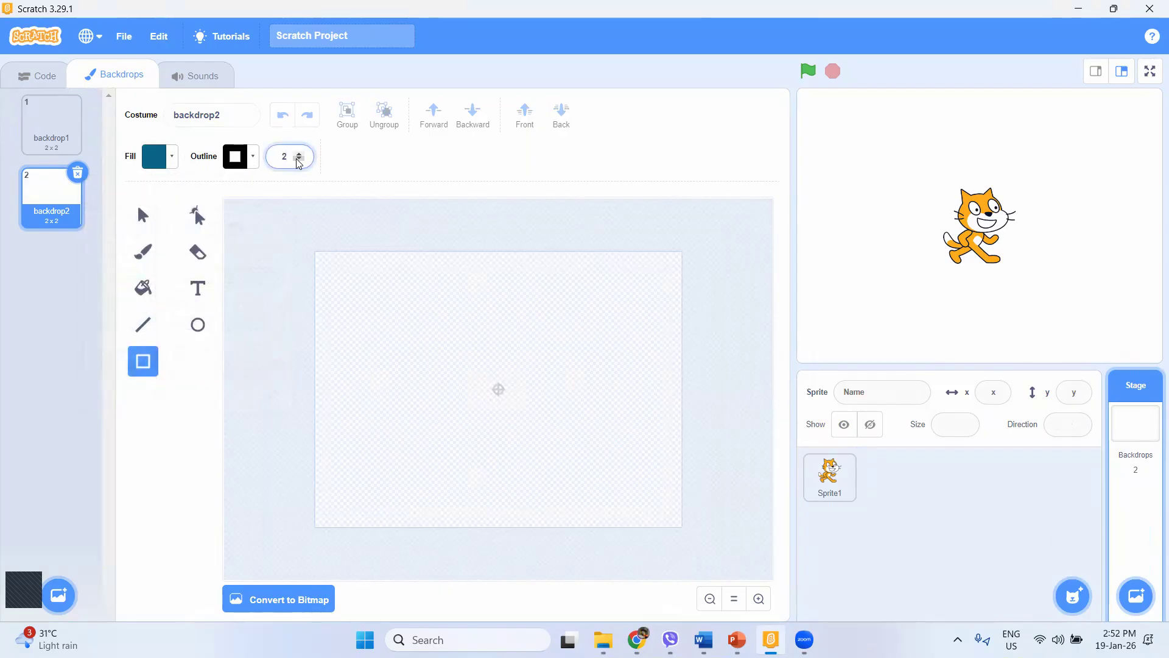
left_click(298, 160)
left_click(300, 162)
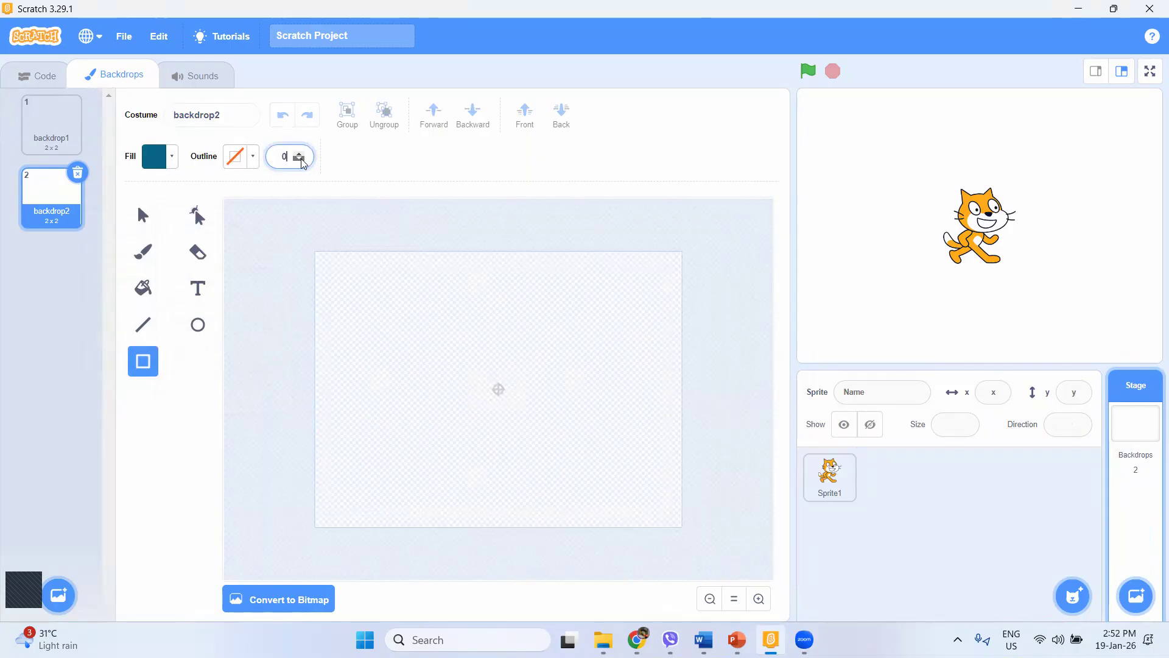
Draw a filled ground rectangle across the bottom of the backdrop canvas, sized to about 477 x 96.
mouse_move(315, 416)
left_mouse_down()
mouse_move(436, 480)
mouse_move(705, 542)
mouse_move(689, 530)
mouse_move(698, 542)
left_mouse_up()
mouse_move(579, 476)
left_mouse_down()
mouse_move(597, 477)
mouse_move(590, 484)
left_mouse_up()
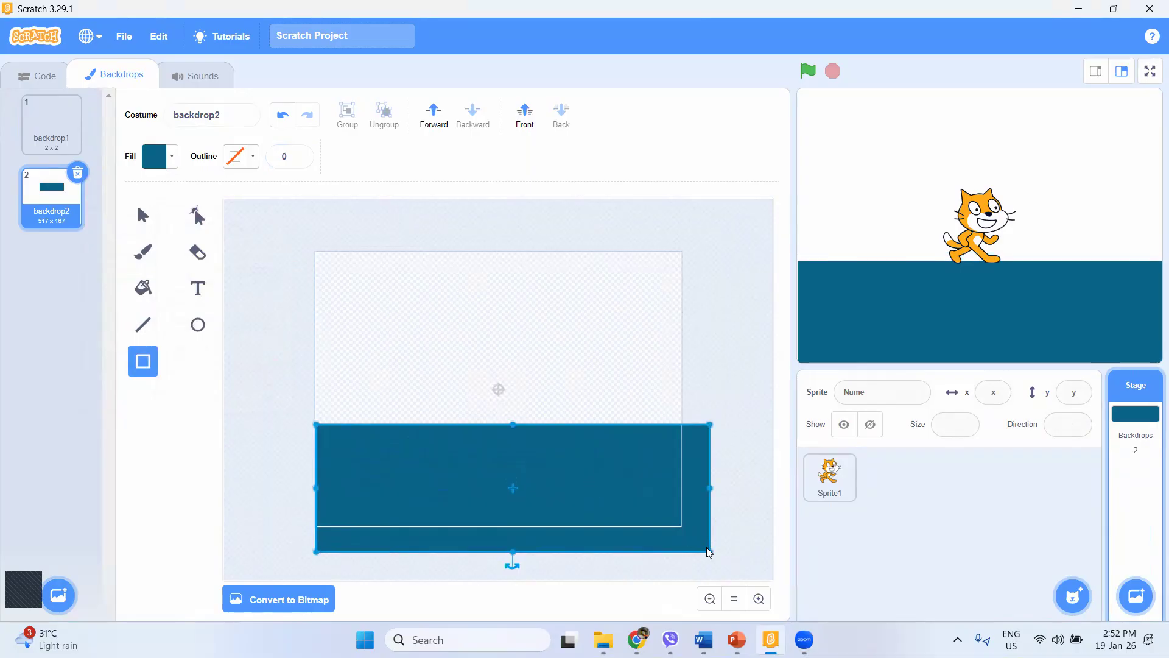
left_click_drag(708, 552, 679, 541)
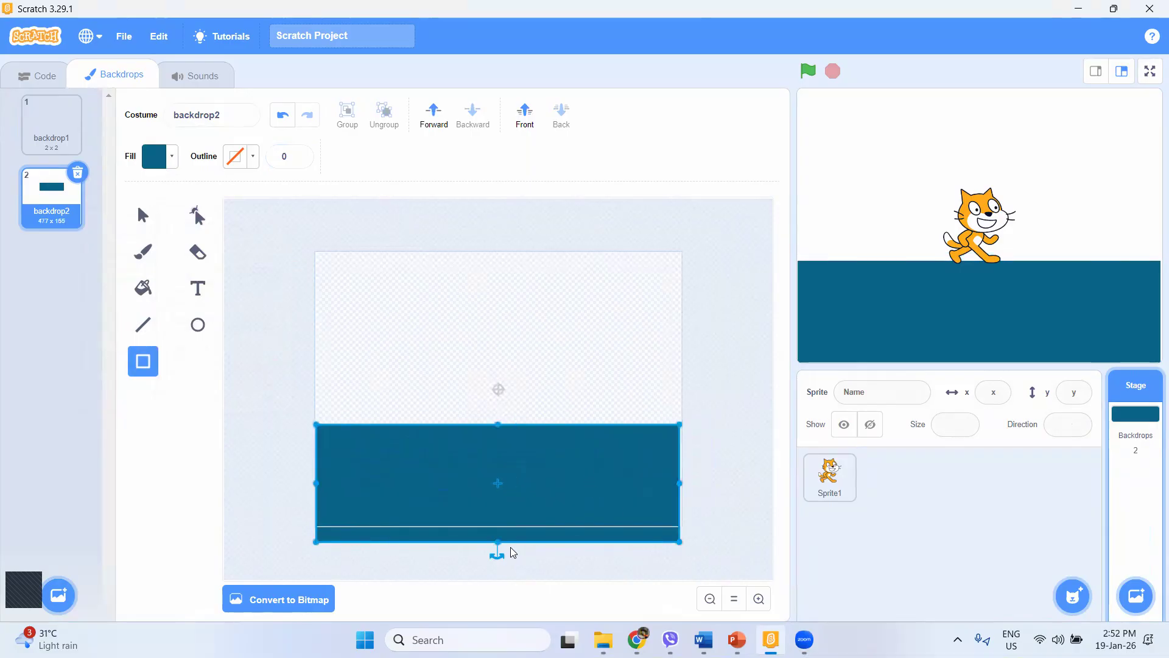
left_click_drag(495, 538, 498, 526)
left_click_drag(527, 480, 525, 505)
left_click_drag(495, 551, 496, 524)
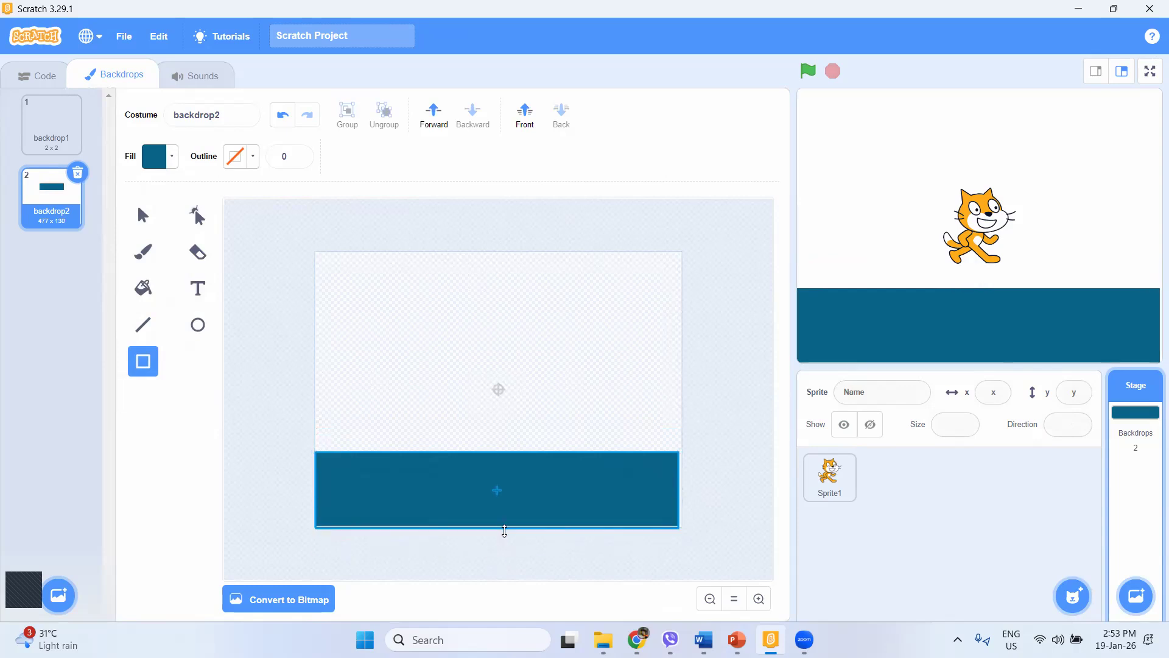
Recolor the ground rectangle green with color 41, saturation 93 and brightness 69.
left_click(175, 163)
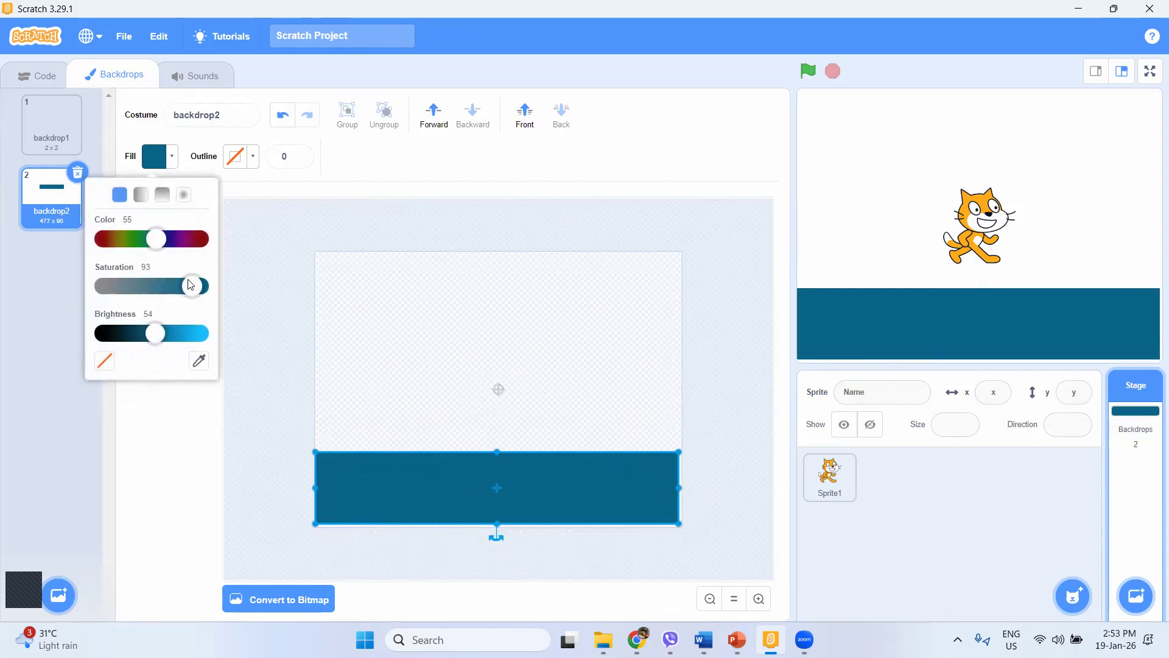
left_click_drag(152, 335, 178, 334)
left_click_drag(147, 239, 139, 239)
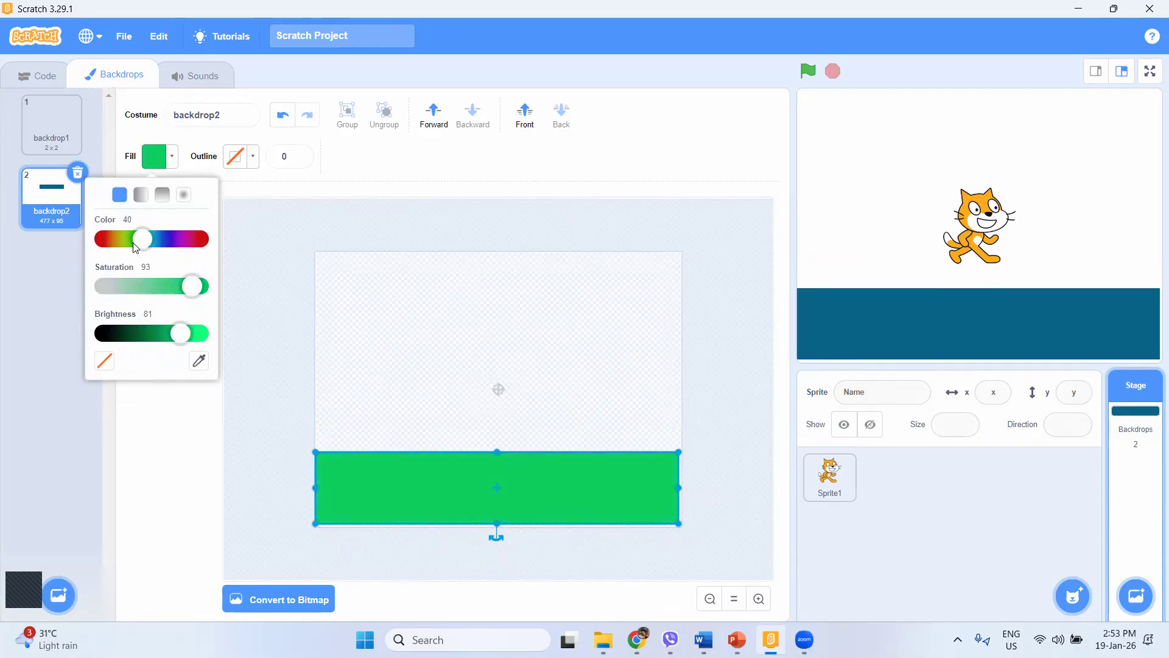
left_click_drag(172, 334, 166, 333)
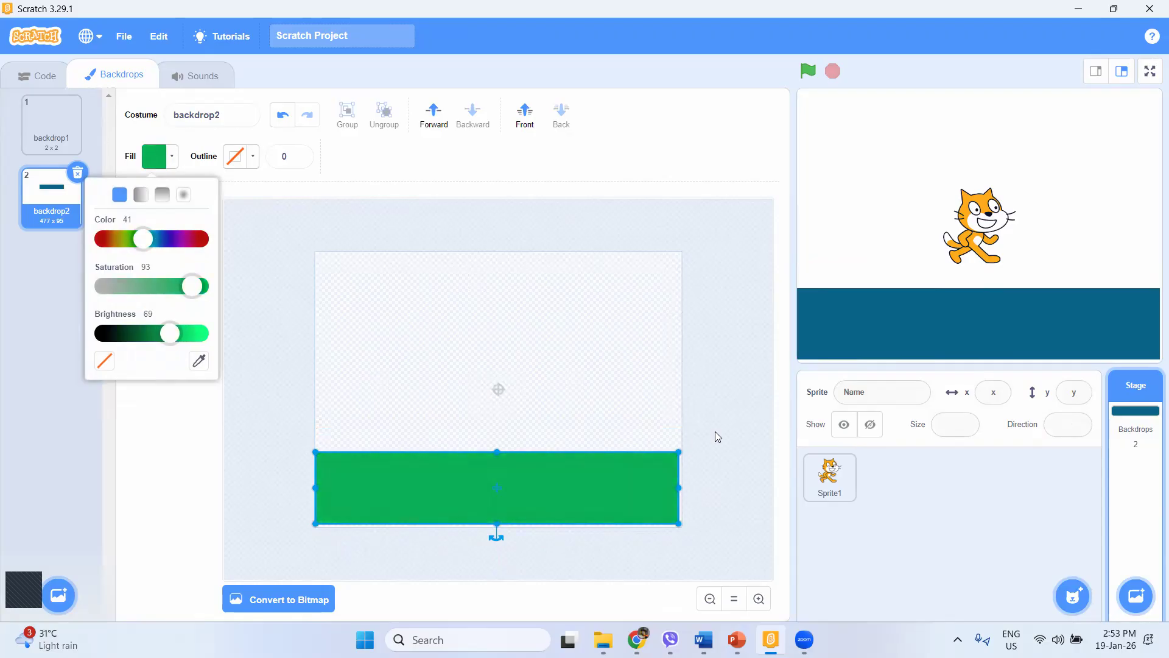
left_click(637, 480)
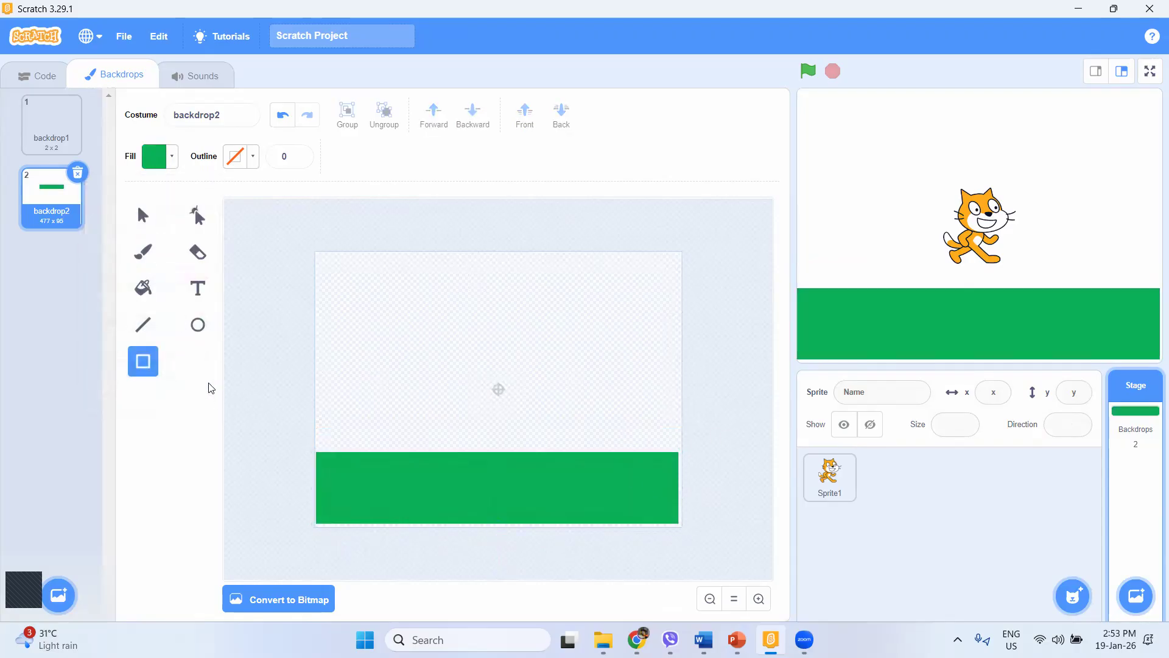
Enlarge the green ground rectangle to about 500 x 100 and position it over the full lower edge of the canvas.
left_click(143, 214)
left_click(429, 495)
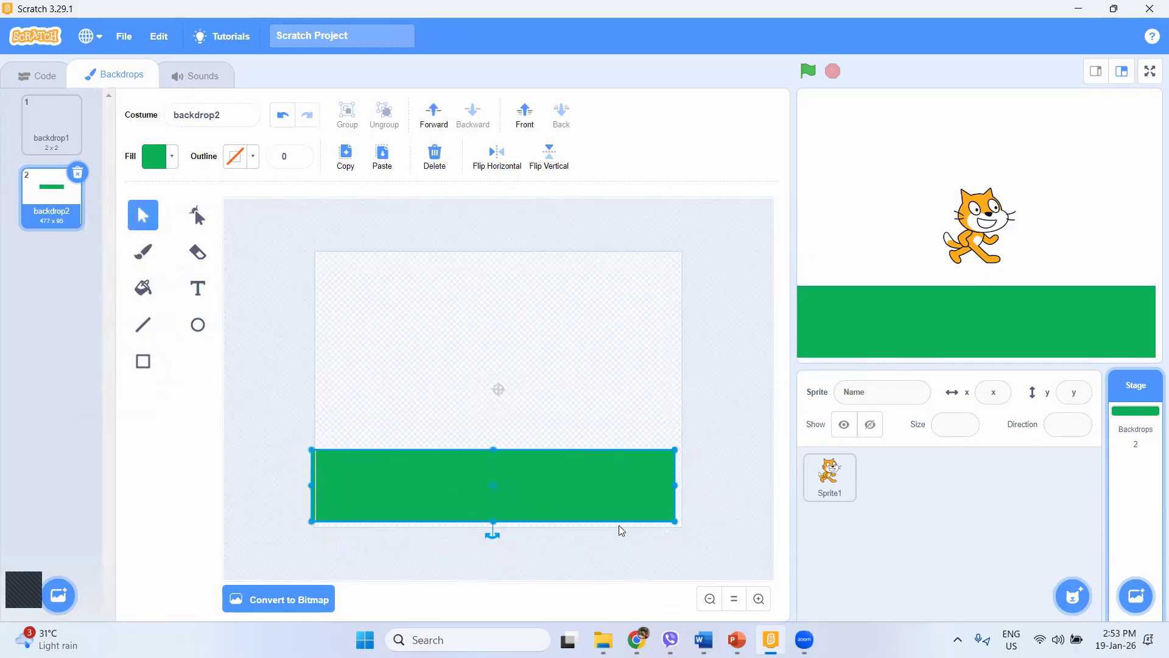
left_click_drag(674, 521, 693, 523)
left_click_drag(636, 479, 635, 482)
left_click(707, 487)
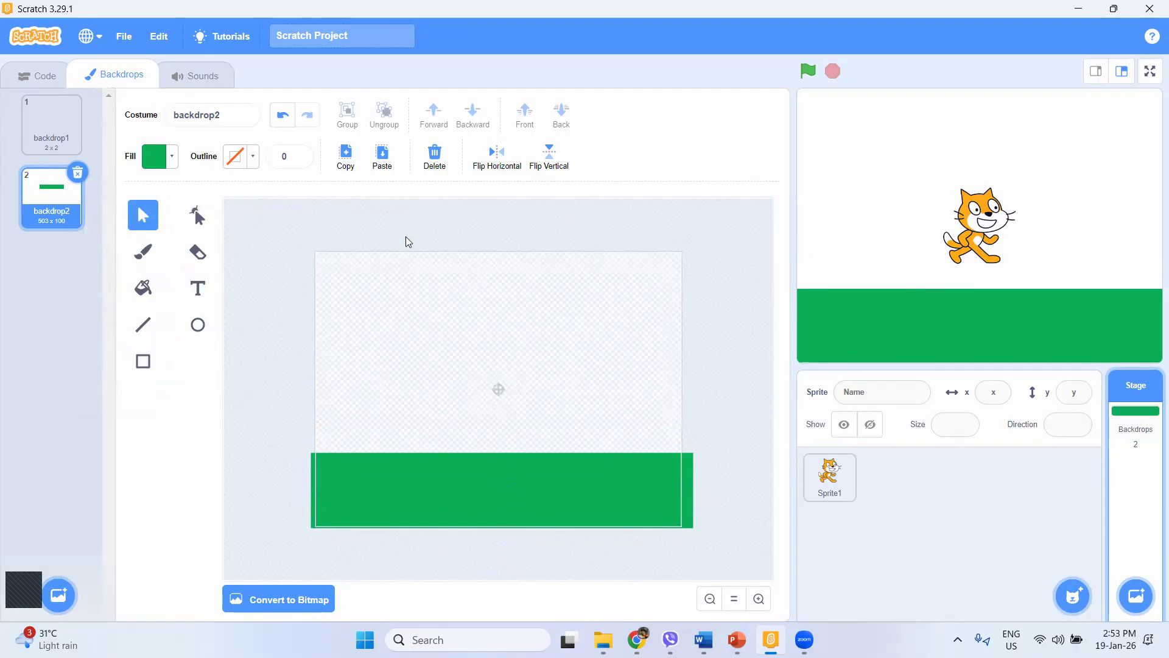
Set the fill to light blue with color 61, saturation 50 and brightness 100.
left_click(170, 159)
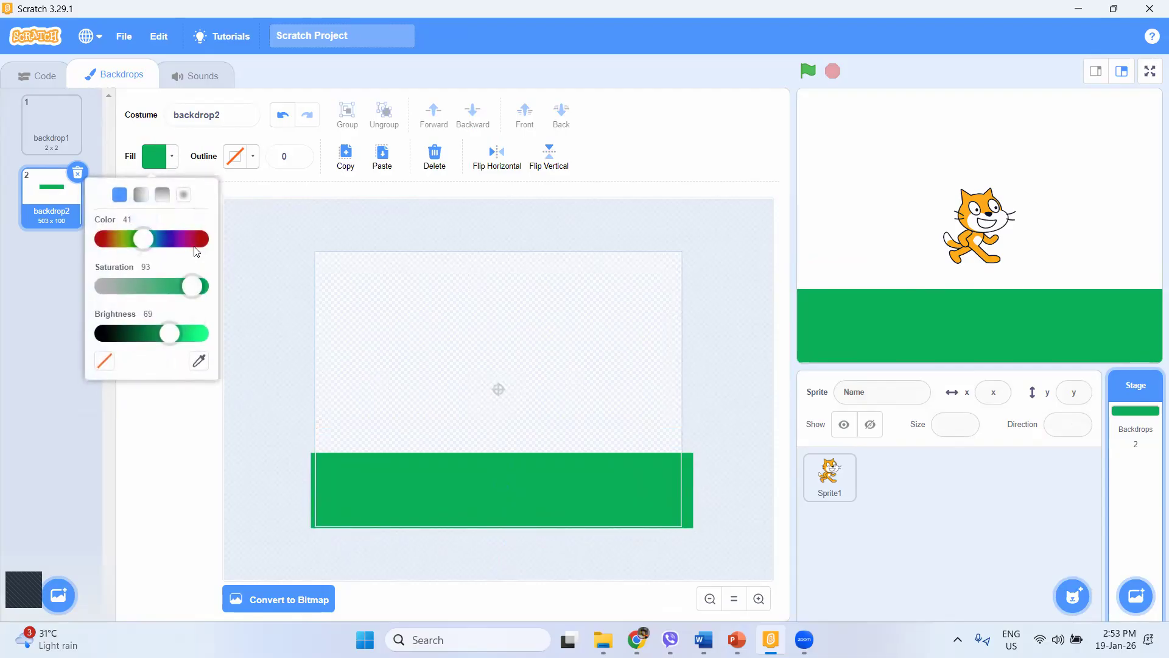
left_click_drag(144, 242, 164, 246)
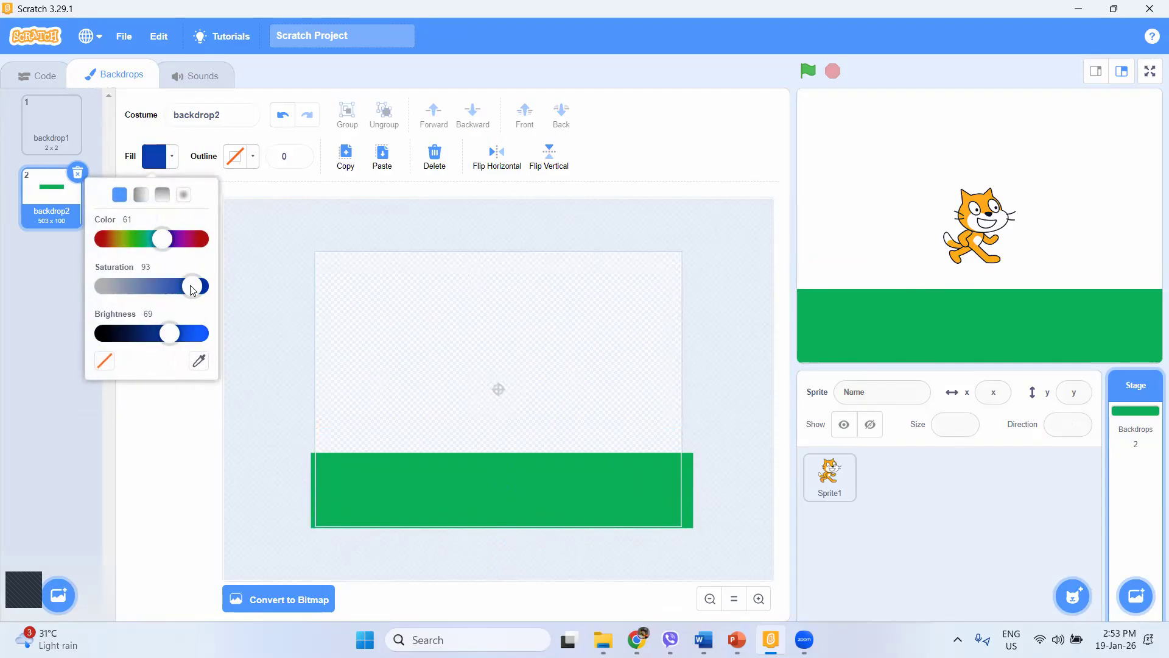
left_click_drag(192, 287, 165, 288)
left_click_drag(185, 336, 202, 341)
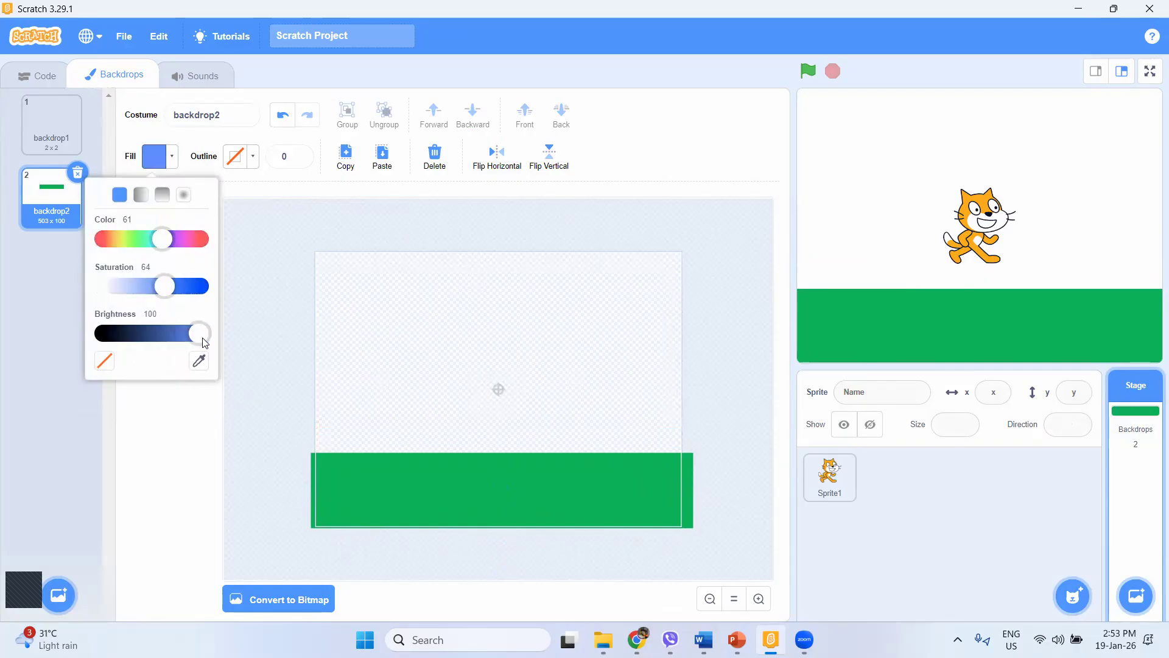
left_click(265, 321)
left_click(169, 172)
left_click_drag(159, 271, 136, 271)
left_click(244, 306)
Draw a light blue sky rectangle covering the canvas above the ground and try lightening the fill by lowering its saturation.
left_click(143, 361)
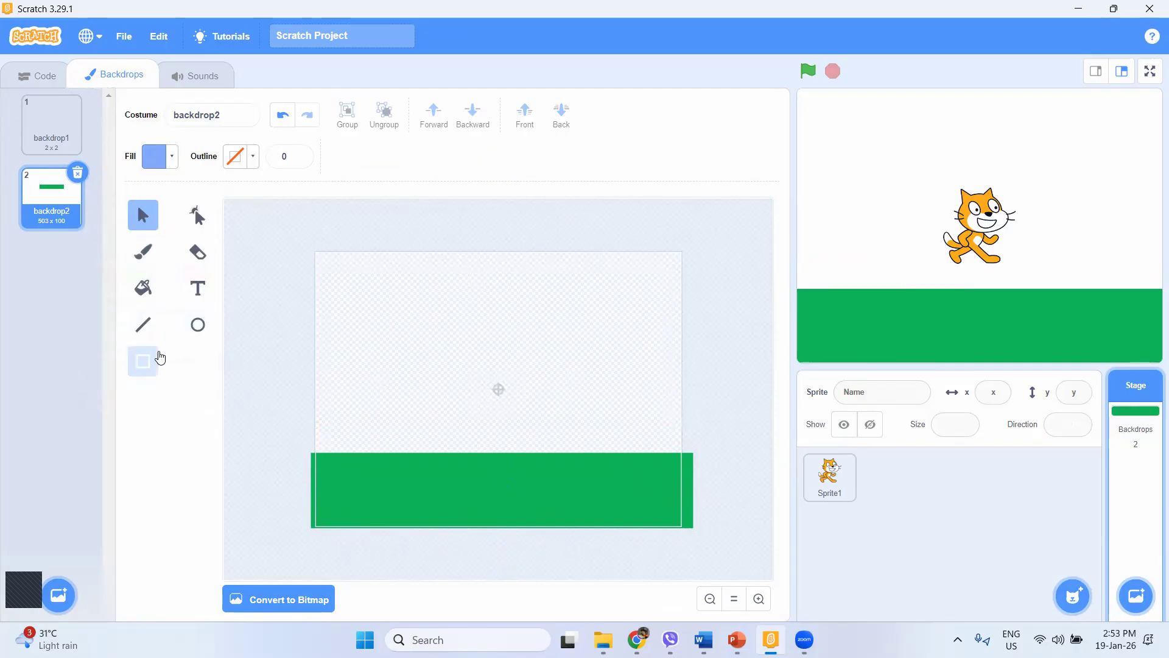
left_click_drag(295, 239, 714, 457)
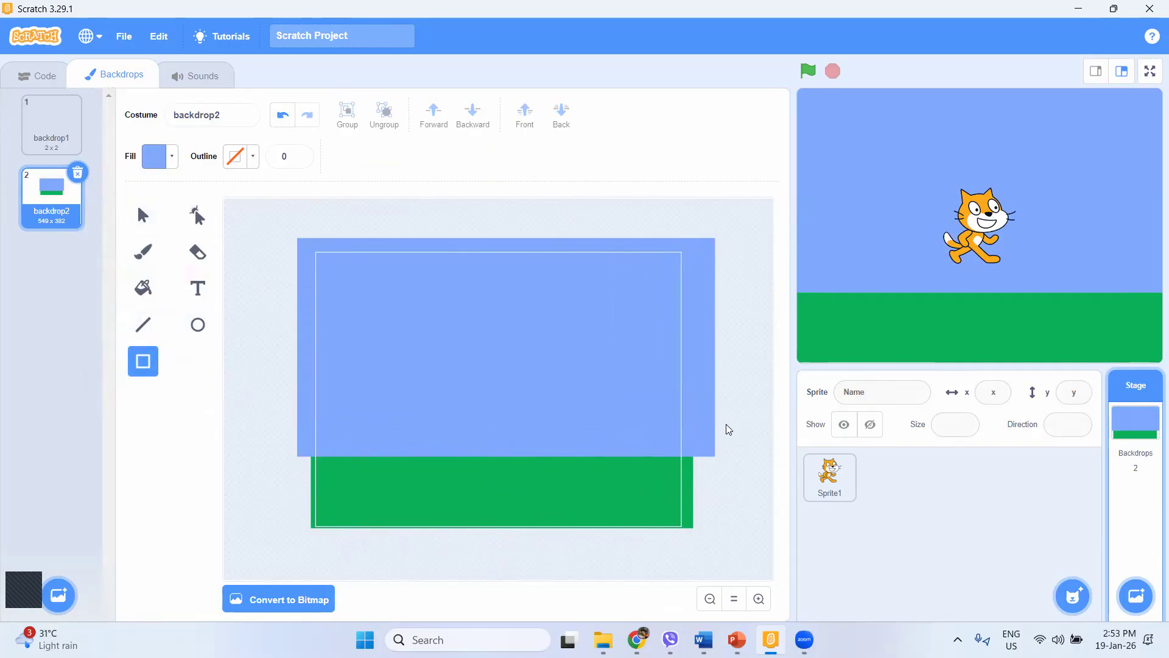
left_click(172, 158)
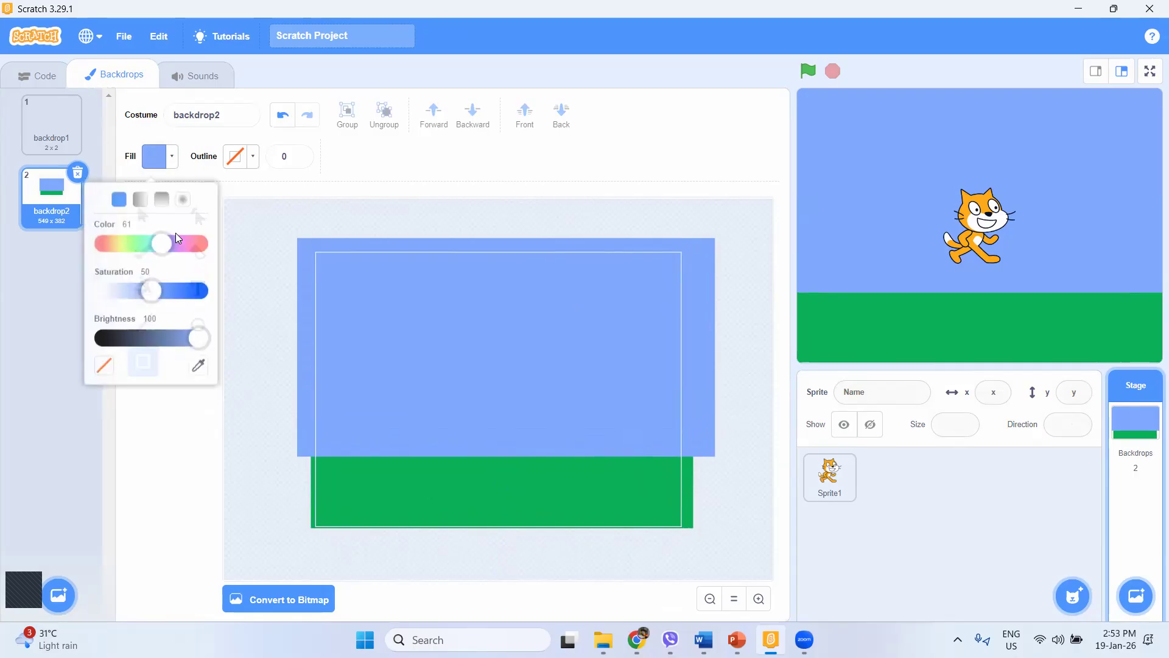
left_click_drag(142, 287, 138, 287)
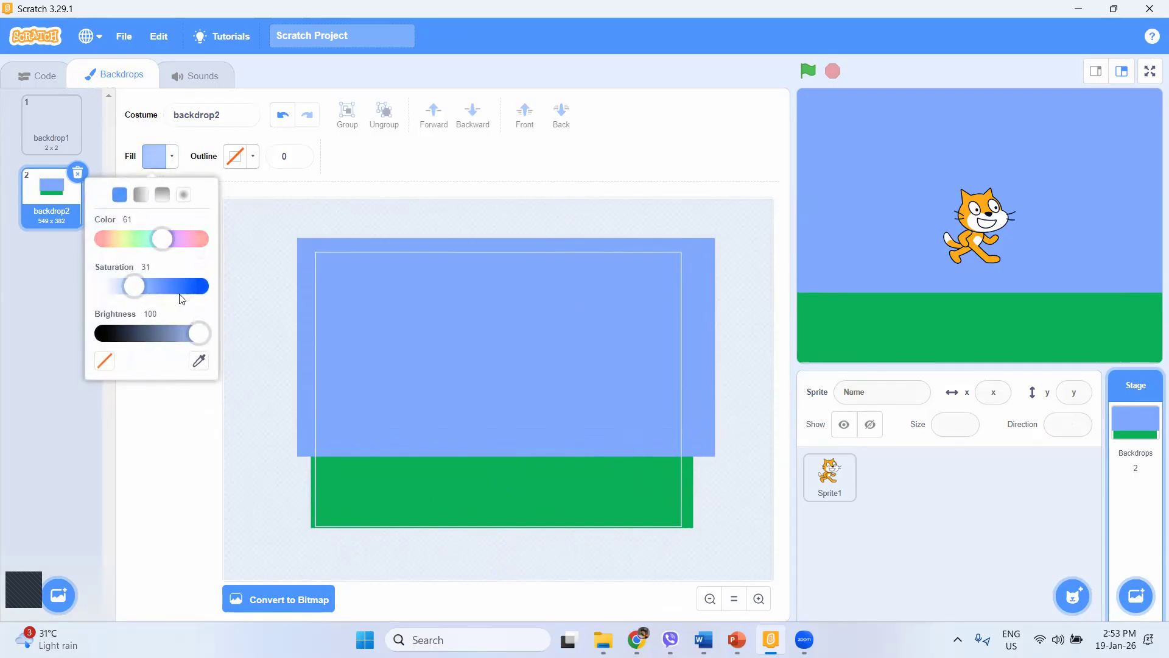
left_click(325, 306)
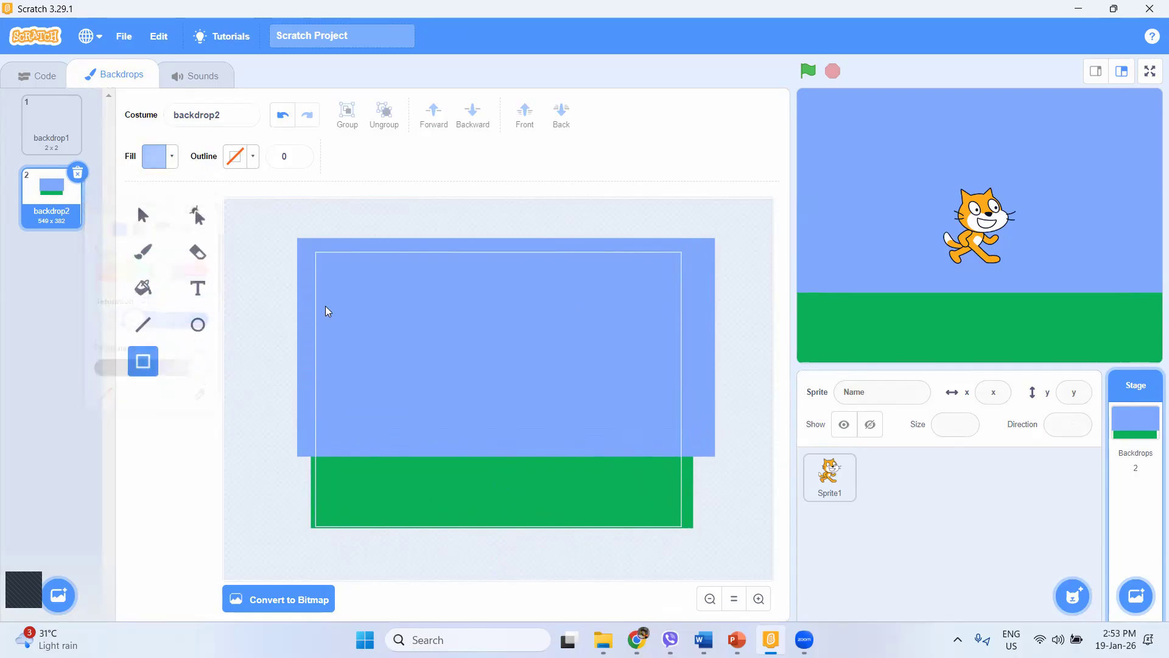
left_click(172, 159)
mouse_move(140, 288)
left_mouse_down()
mouse_move(222, 300)
mouse_move(140, 298)
left_mouse_up()
left_click(291, 300)
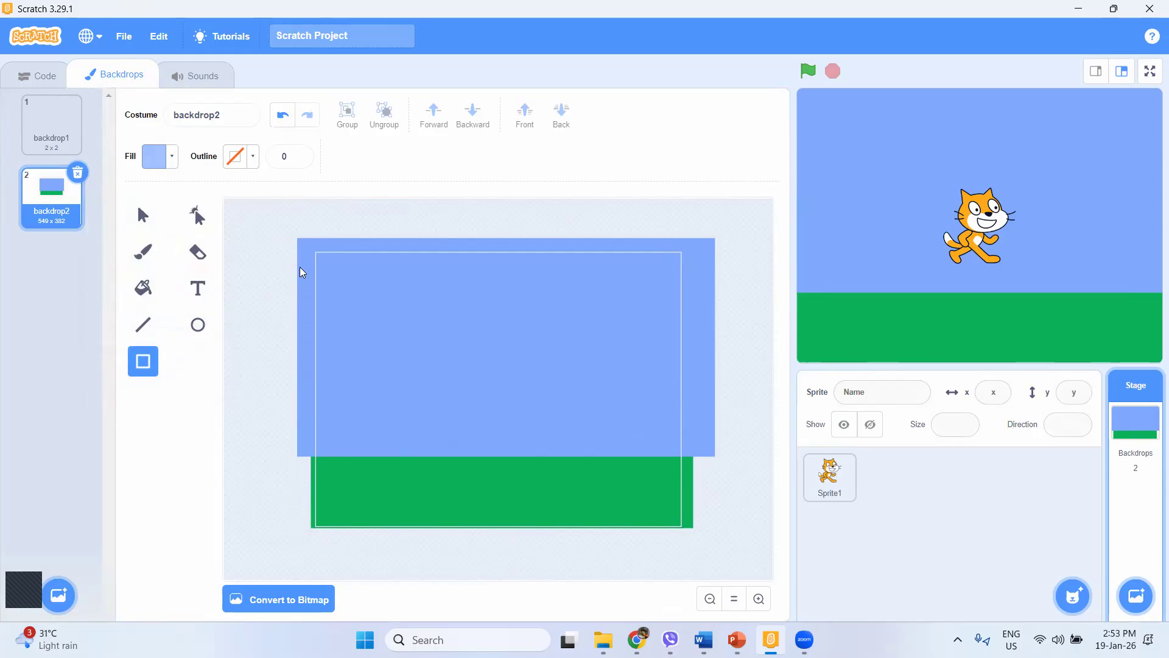
left_click_drag(312, 265, 281, 265)
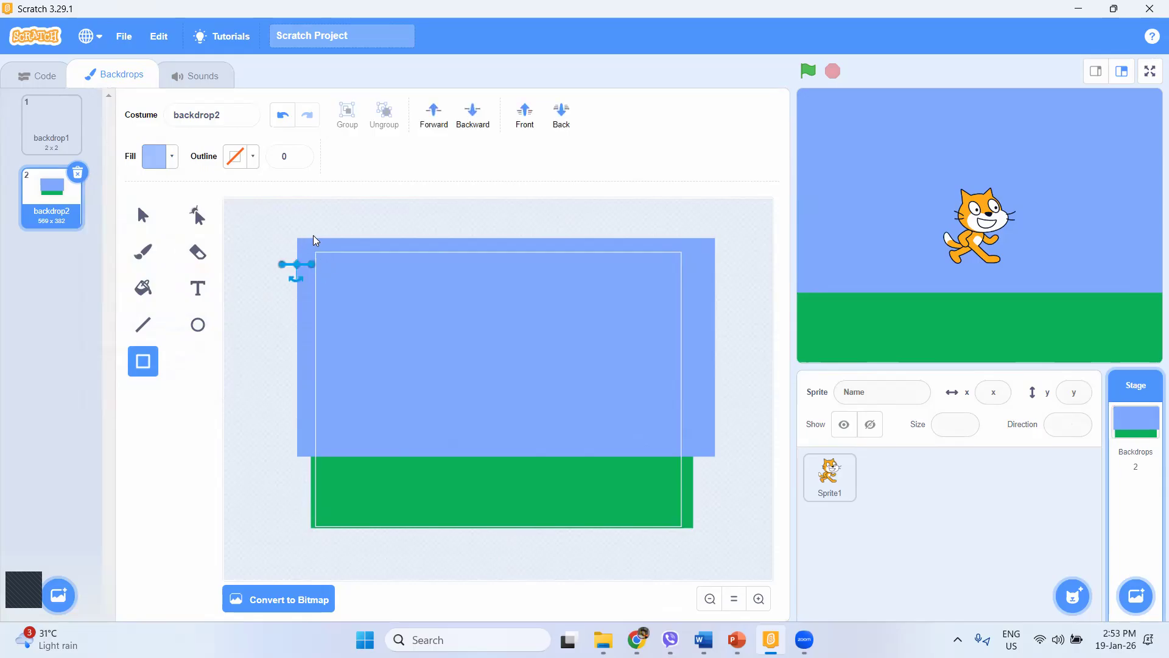
Delete the light blue sky rectangle.
left_click(143, 215)
left_click(402, 295)
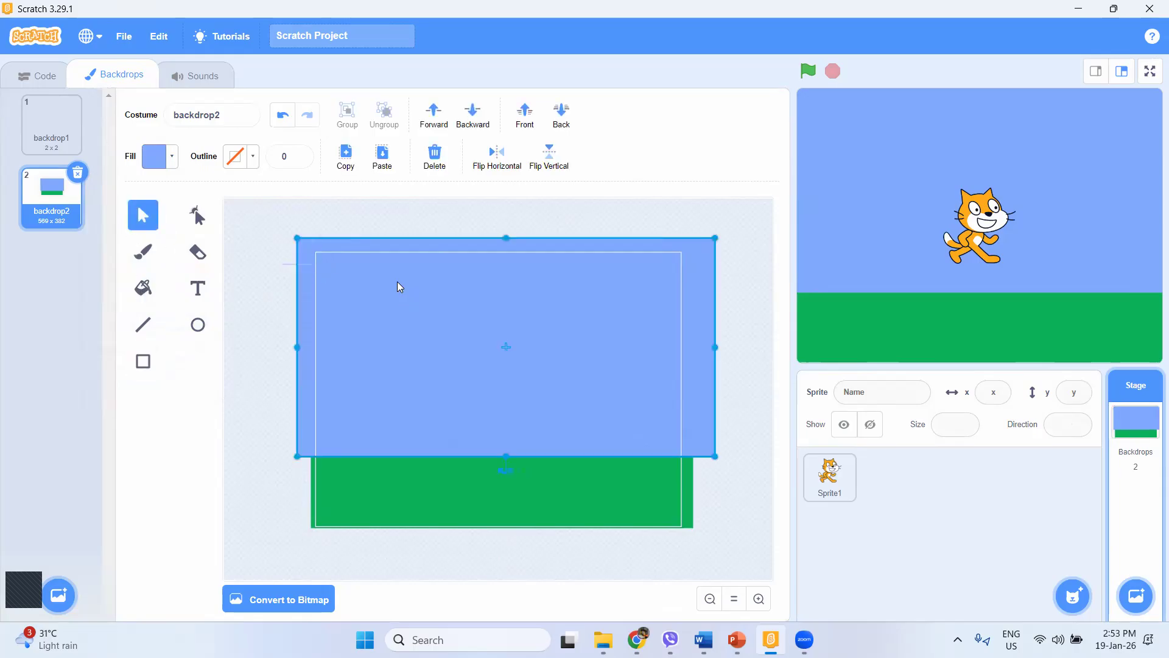
key("Delete")
Lower the fill saturation to 25 and draw a pale blue sky rectangle covering the canvas above the green ground.
left_click(145, 363)
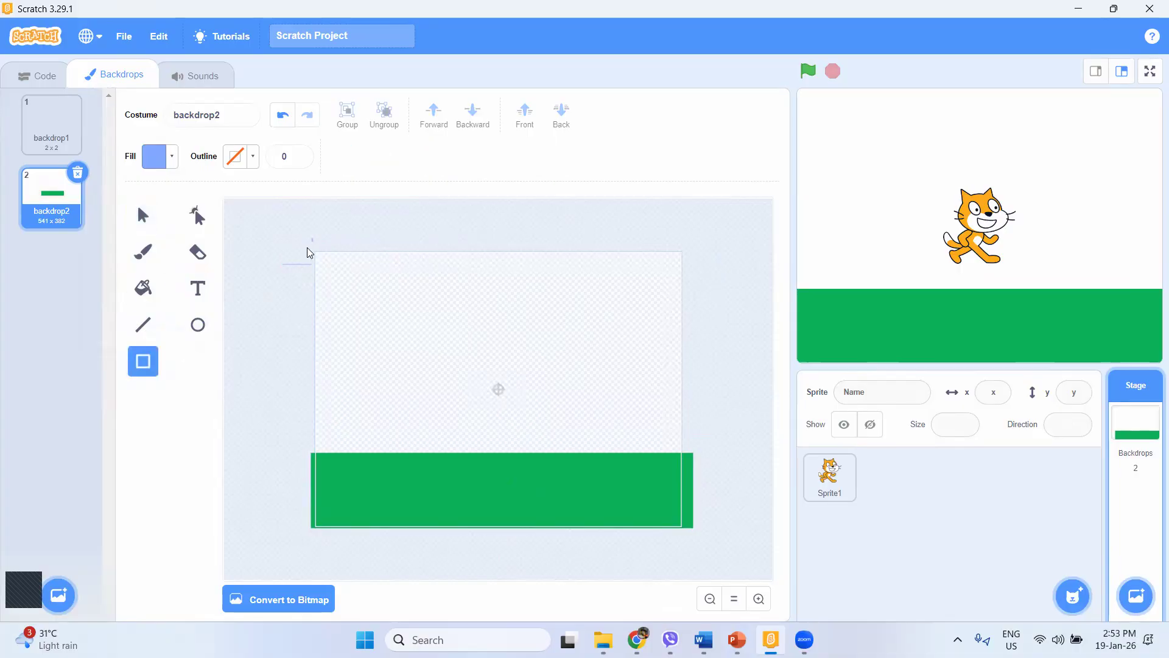
left_click(173, 156)
left_click_drag(156, 301, 128, 301)
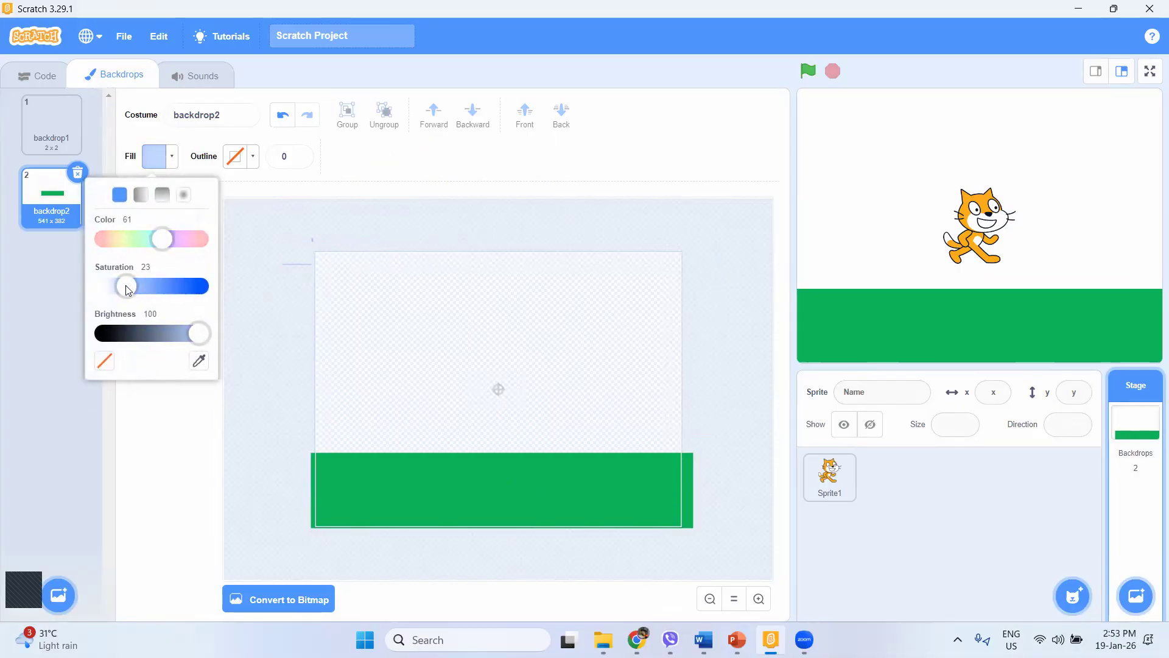
left_click(265, 260)
mouse_move(290, 240)
left_mouse_down()
mouse_move(472, 386)
mouse_move(712, 454)
left_mouse_up()
left_click_drag(620, 470, 624, 482)
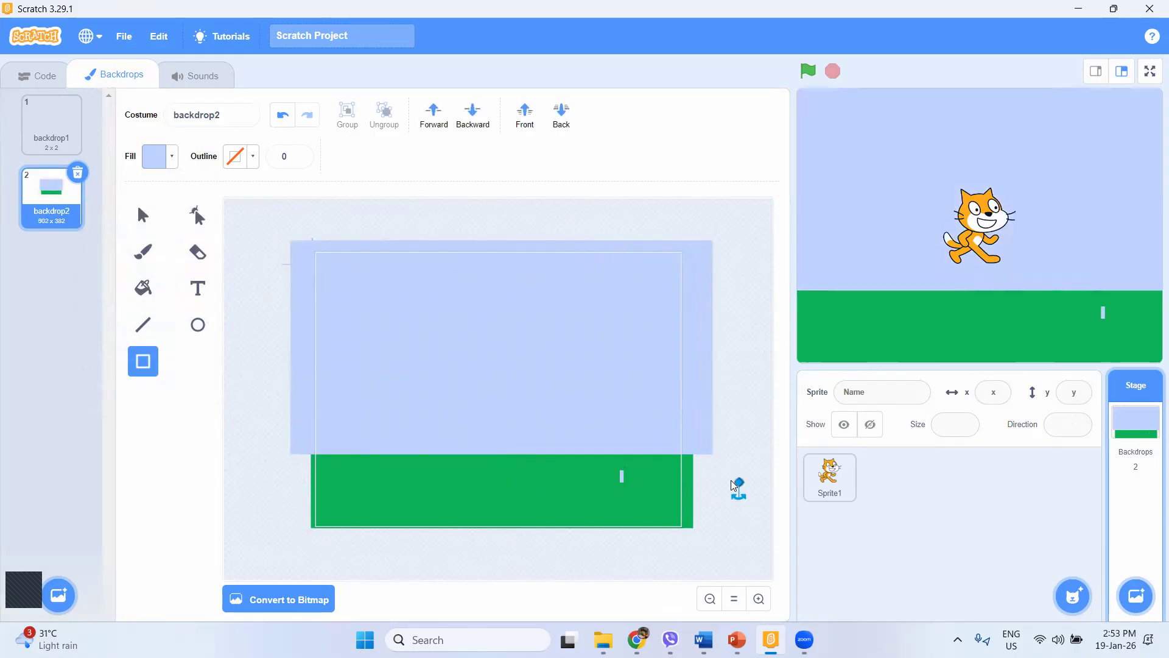
key("ctrl+z")
key("ctrl+z")
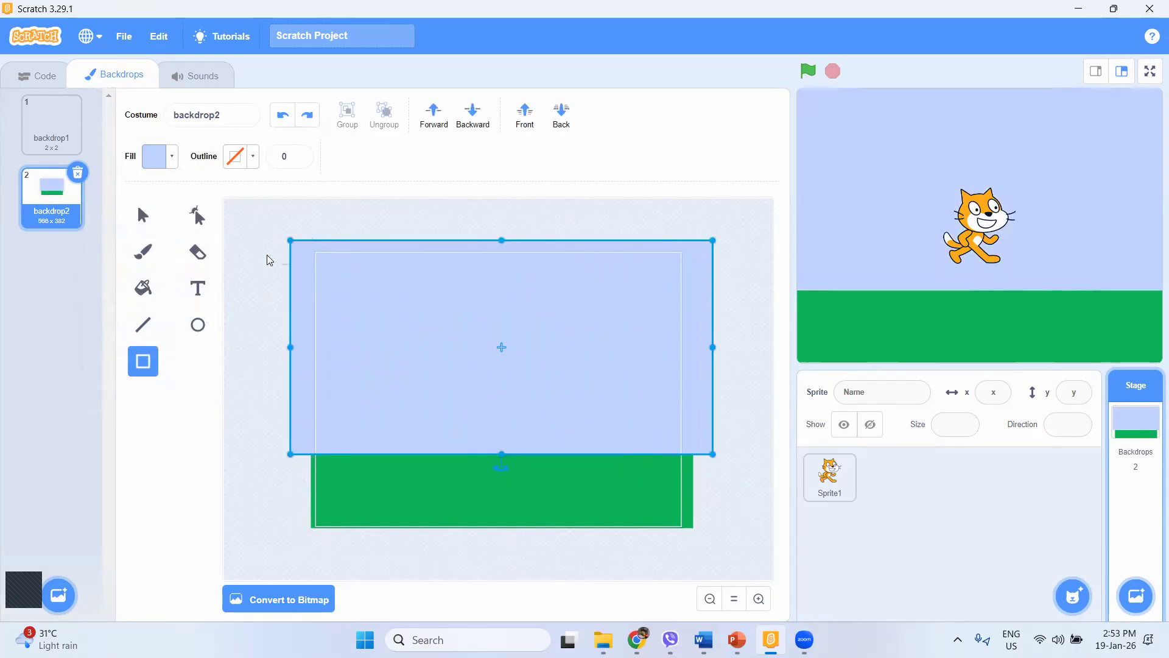
left_click(283, 238)
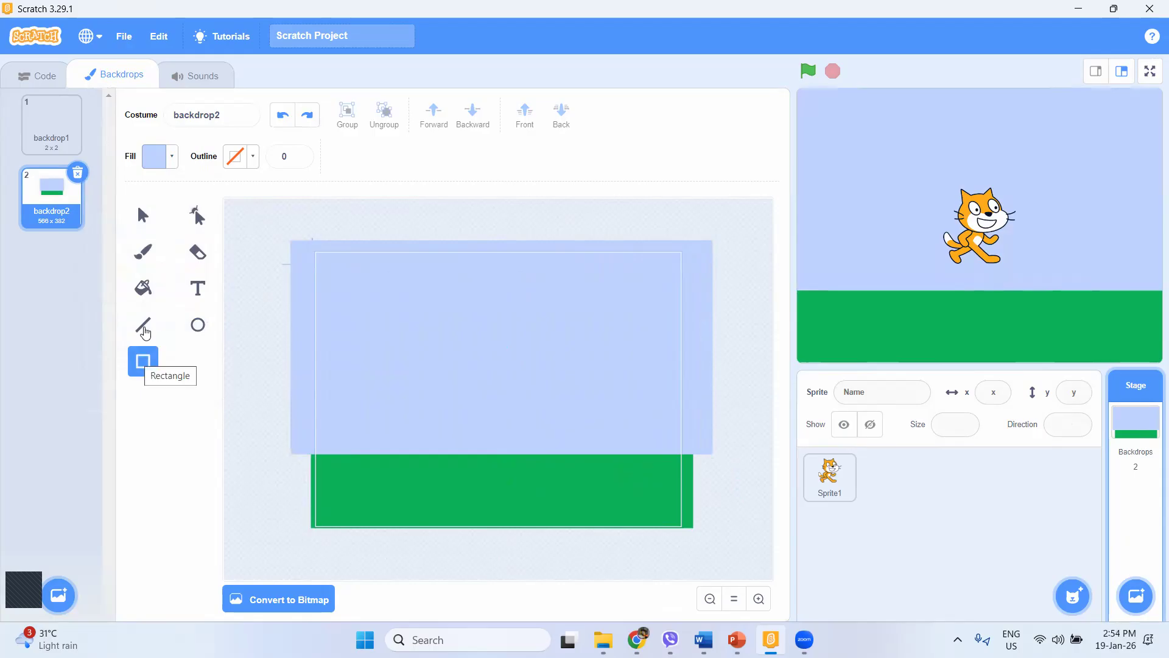
Set a black outline of width 1 and a yellow fill with saturation 75 and brightness 100.
left_click(300, 154)
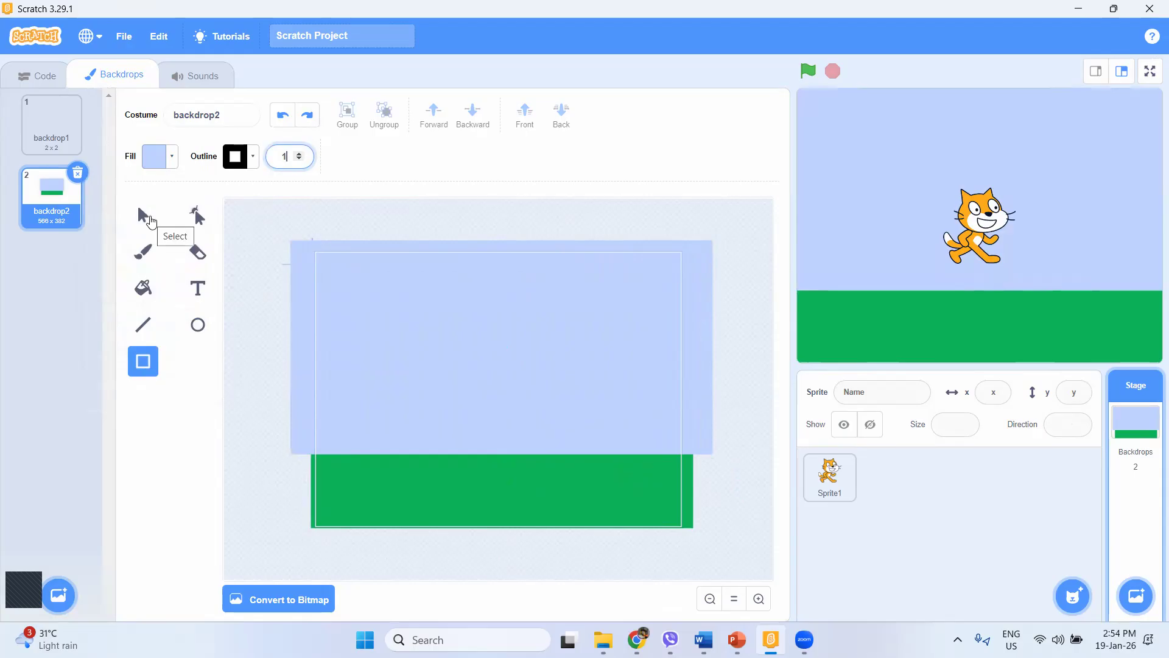
left_click(155, 156)
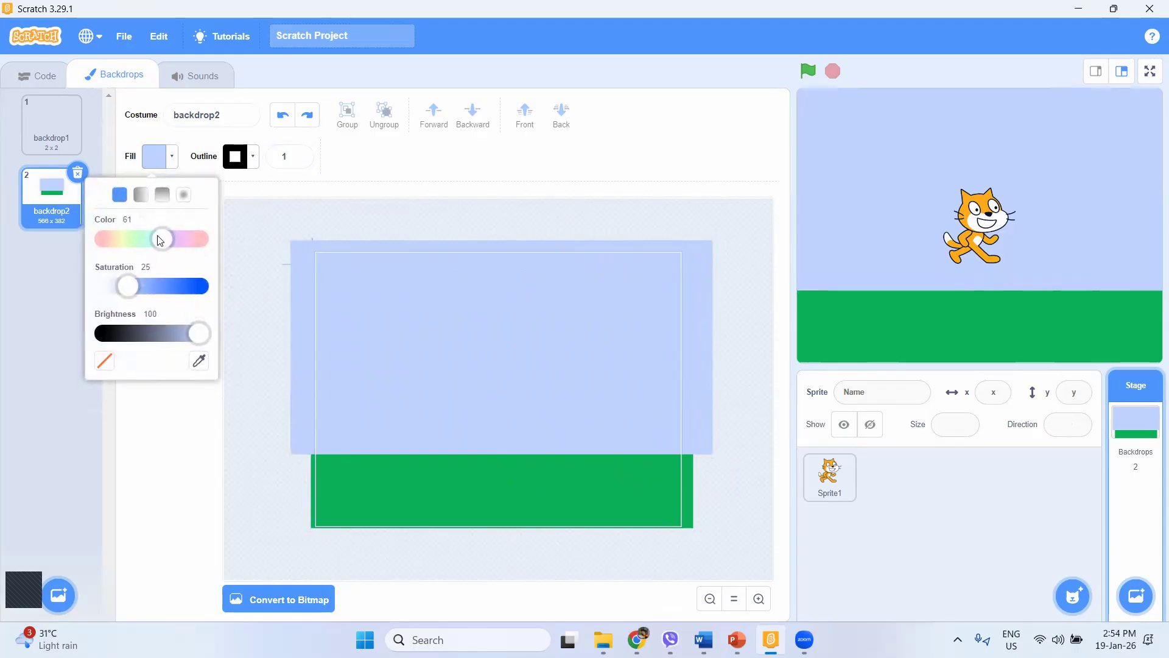
left_click_drag(160, 239, 129, 240)
left_click_drag(127, 286, 175, 286)
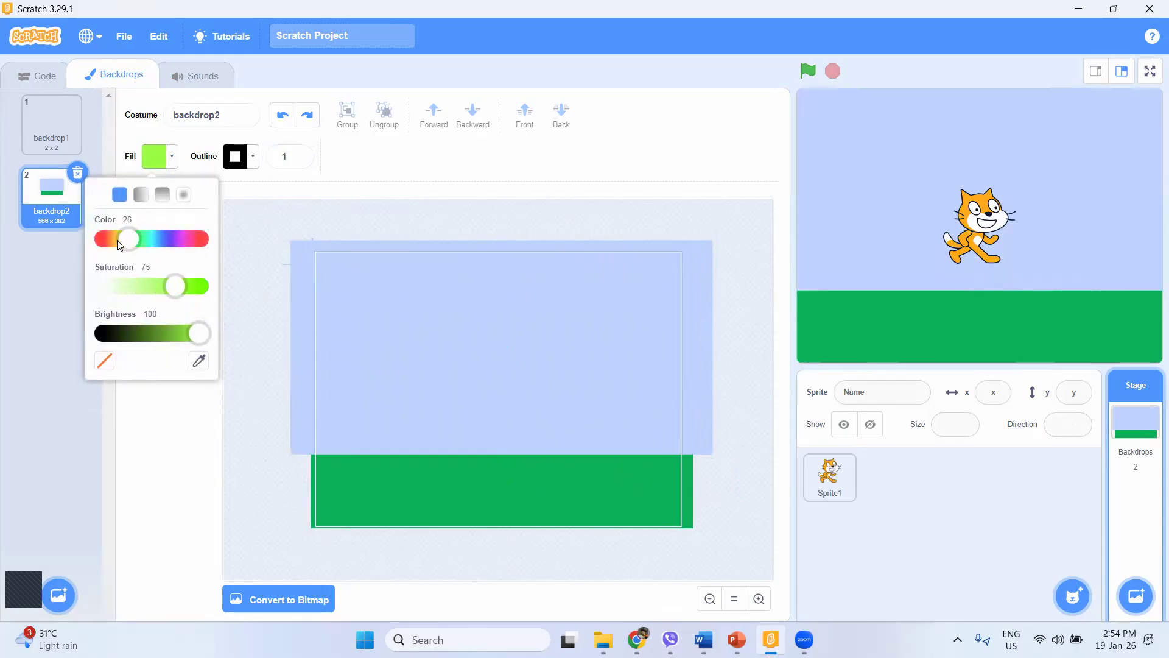
left_click(117, 240)
left_click(220, 308)
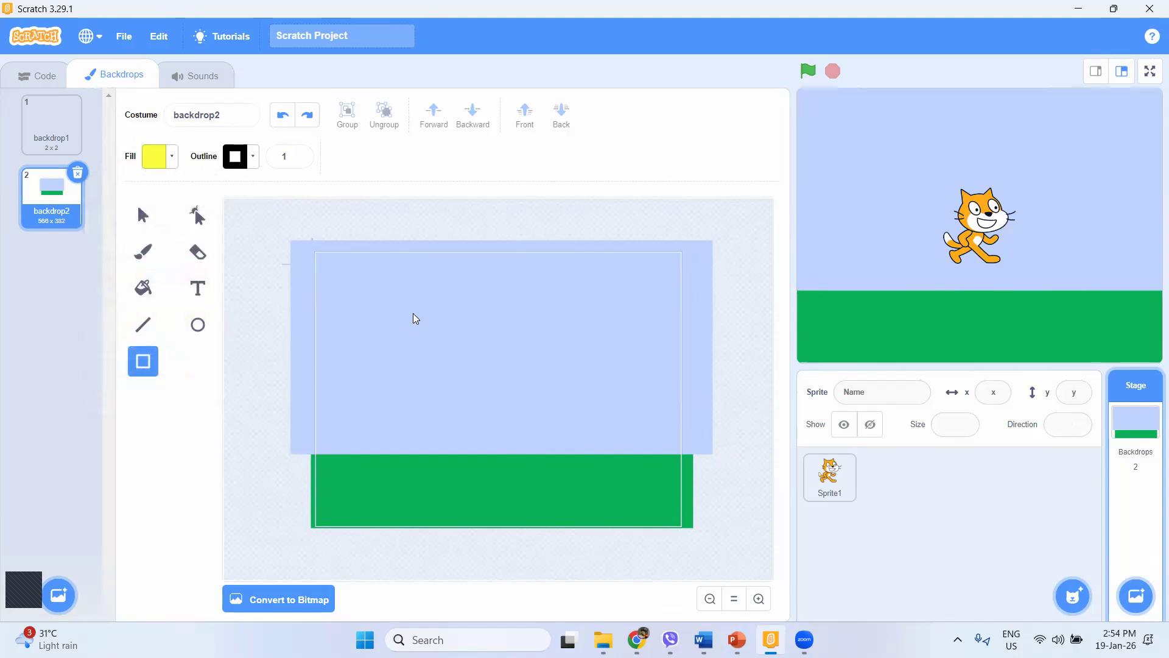
Draw a yellow rectangle in the middle of the canvas and extend its lower edge onto the green ground.
left_click_drag(451, 353, 609, 486)
left_click_drag(553, 429, 523, 398)
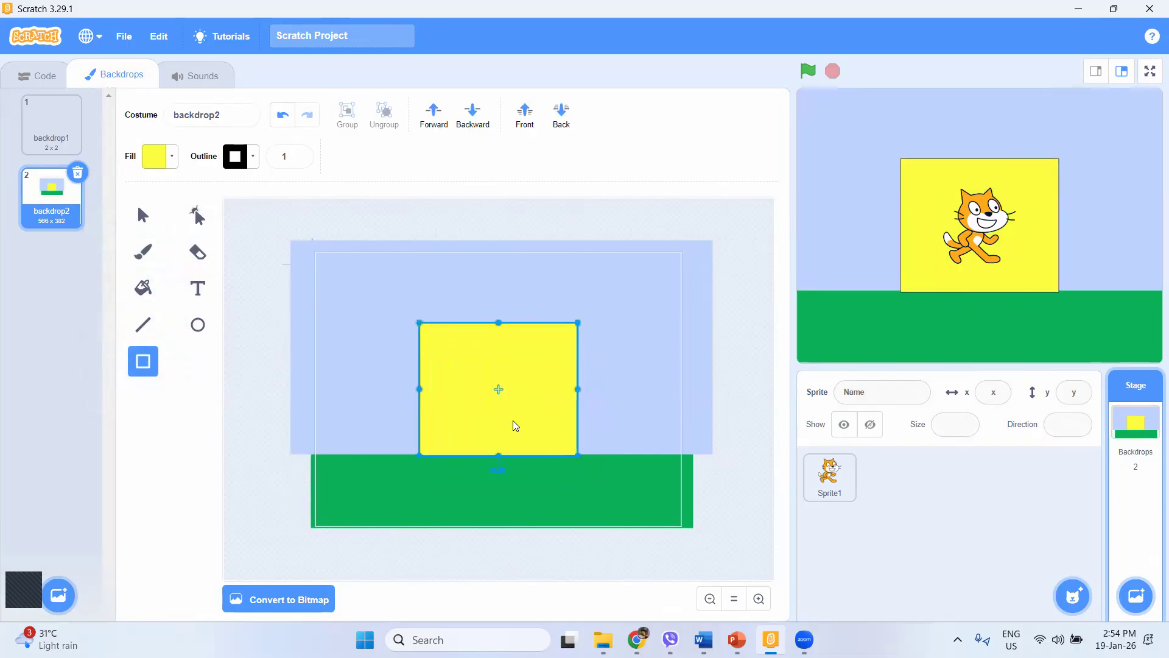
left_click_drag(497, 452, 501, 473)
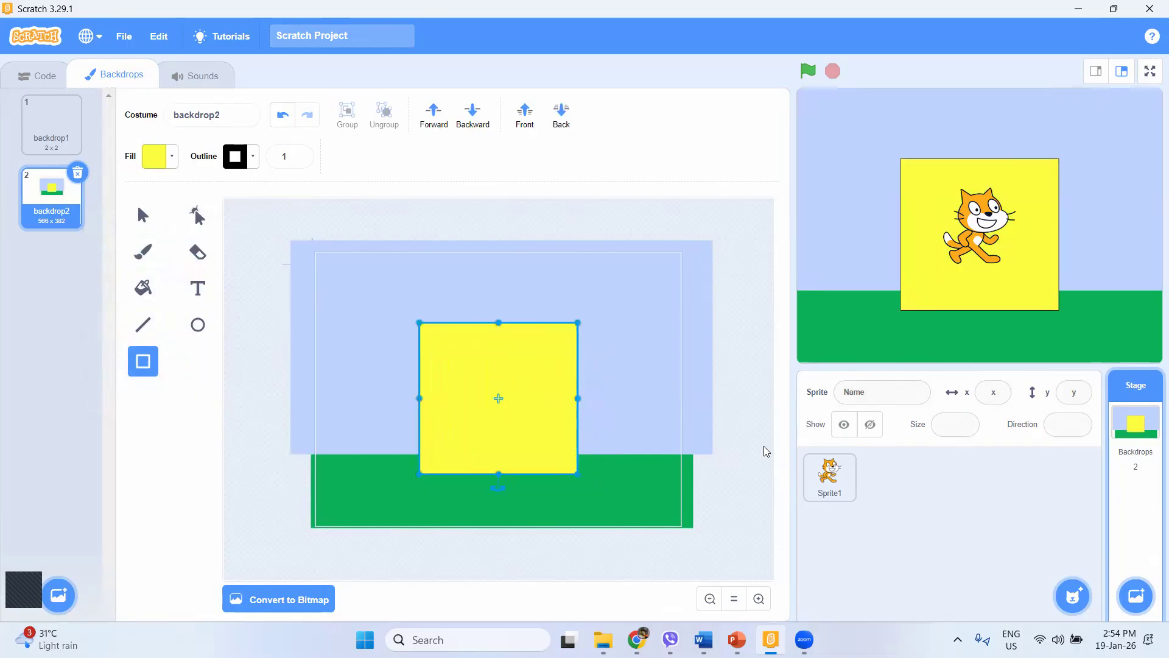
Reshape the yellow block into a house by adding a point midway along its upper edge and lowering both upper corners.
left_click(526, 380)
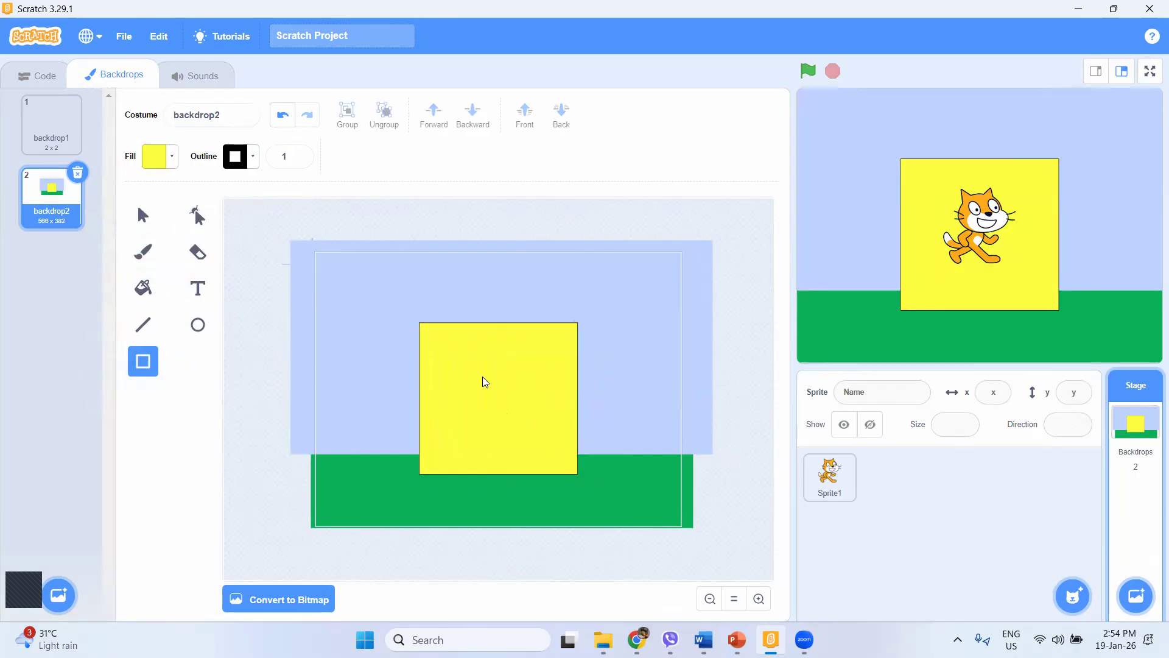
left_click(198, 215)
left_click(505, 324)
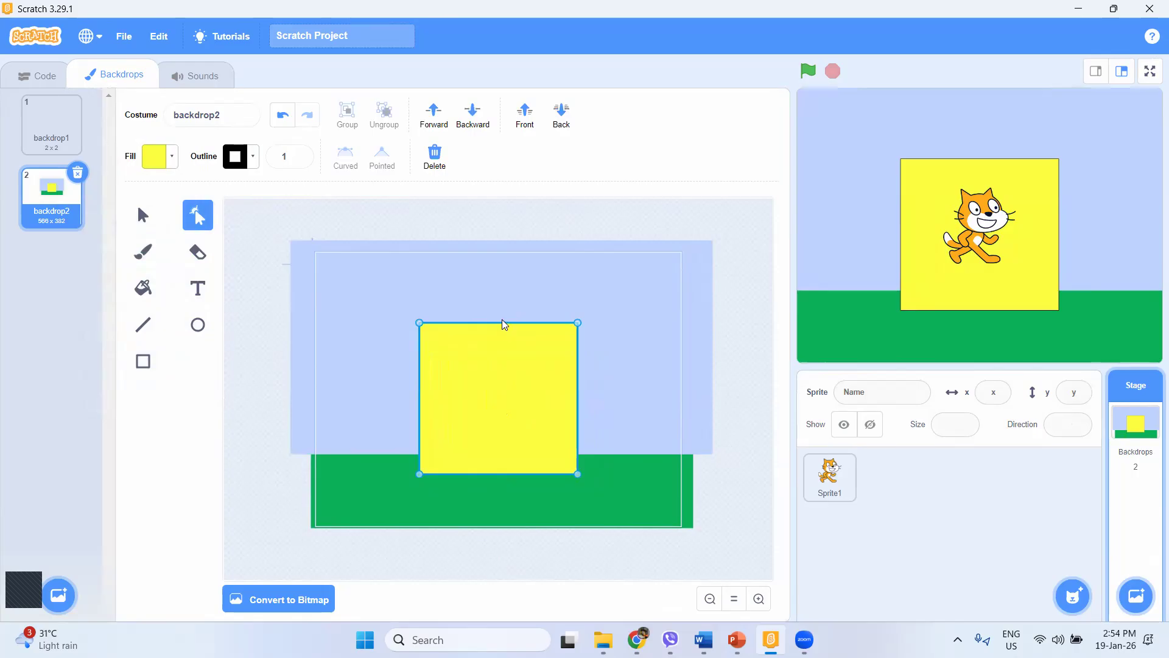
left_click(420, 323)
left_click_drag(420, 323, 421, 373)
left_click_drag(577, 324, 579, 379)
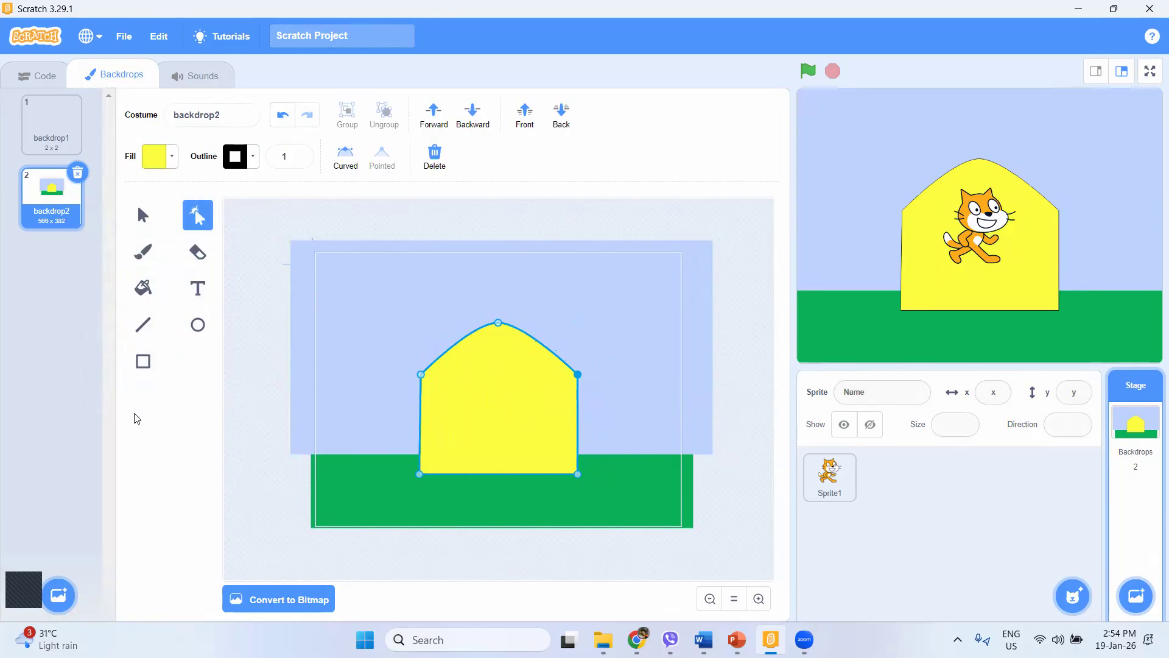
left_click(729, 428)
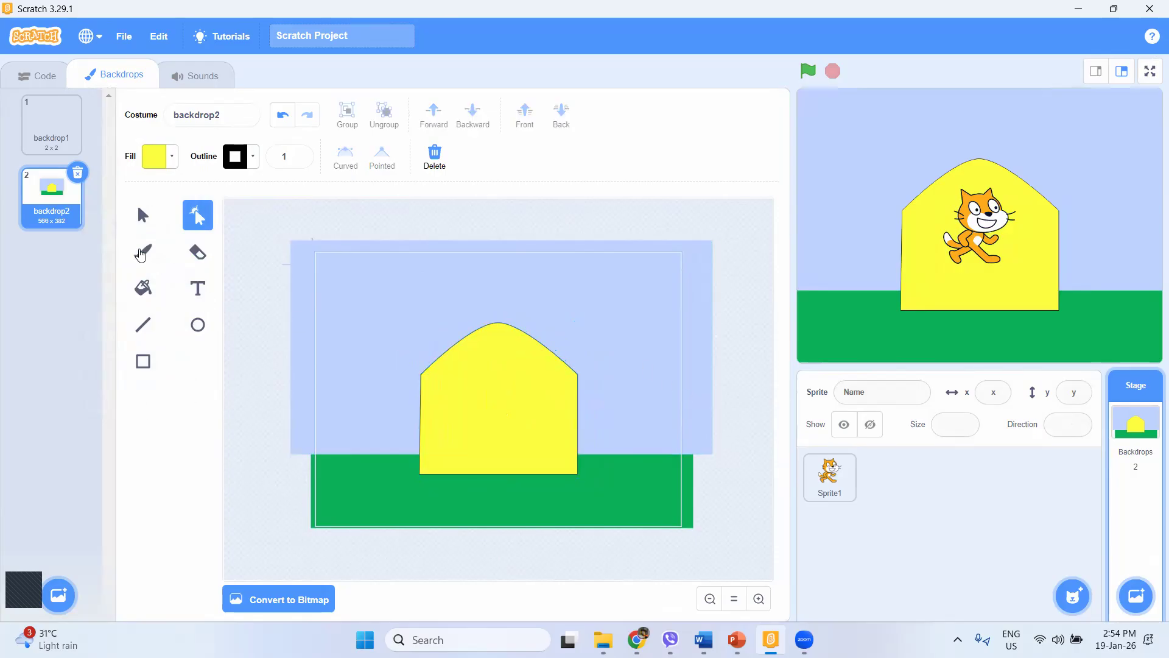
Draw a circle in the upper part of the house and fill it orange with color 4, saturation 75 and brightness 100.
left_click(198, 329)
left_click_drag(520, 401, 520, 401)
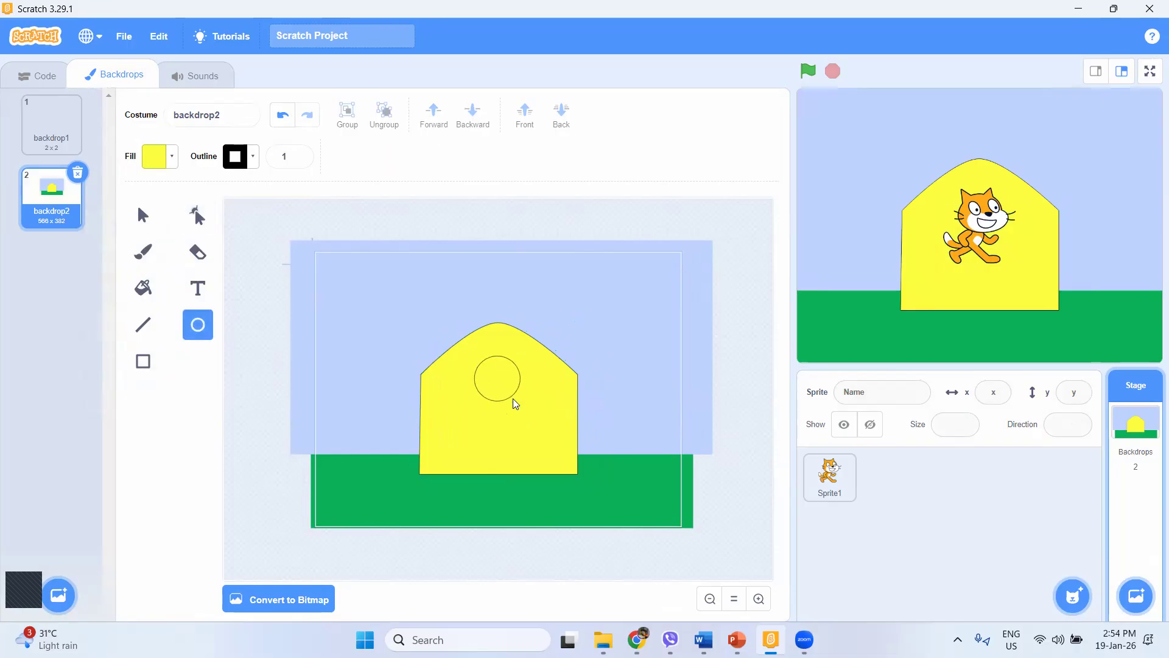
left_click(172, 157)
left_click(111, 241)
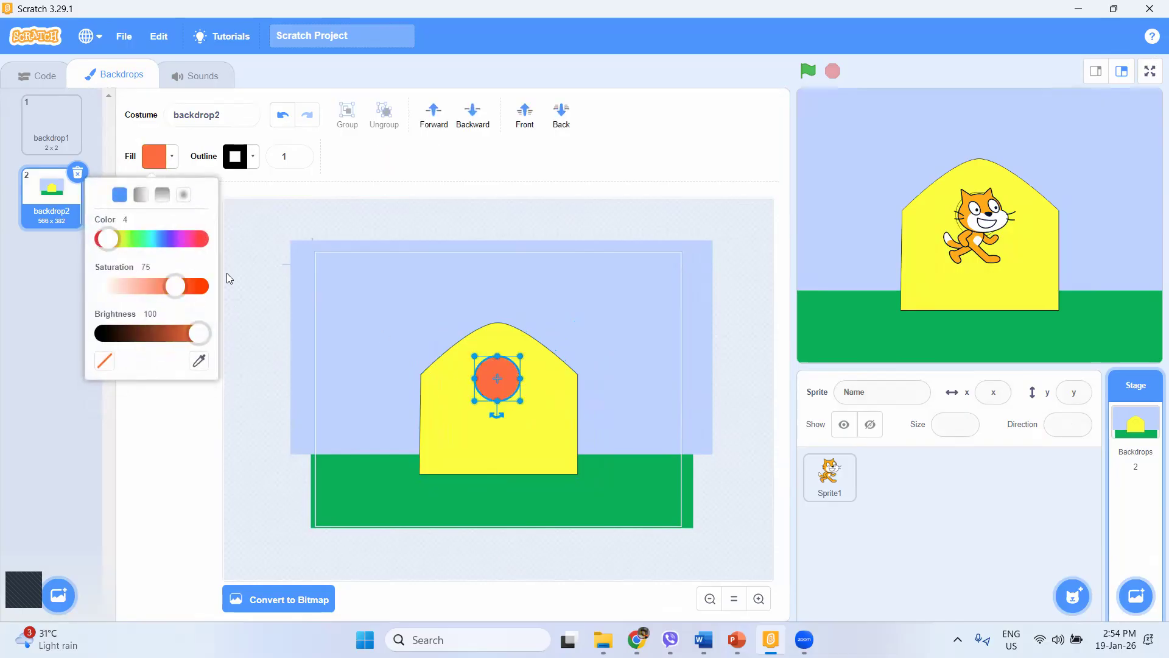
left_click(737, 441)
Draw an orange rectangular door centred on the lower edge of the yellow house.
left_click(143, 361)
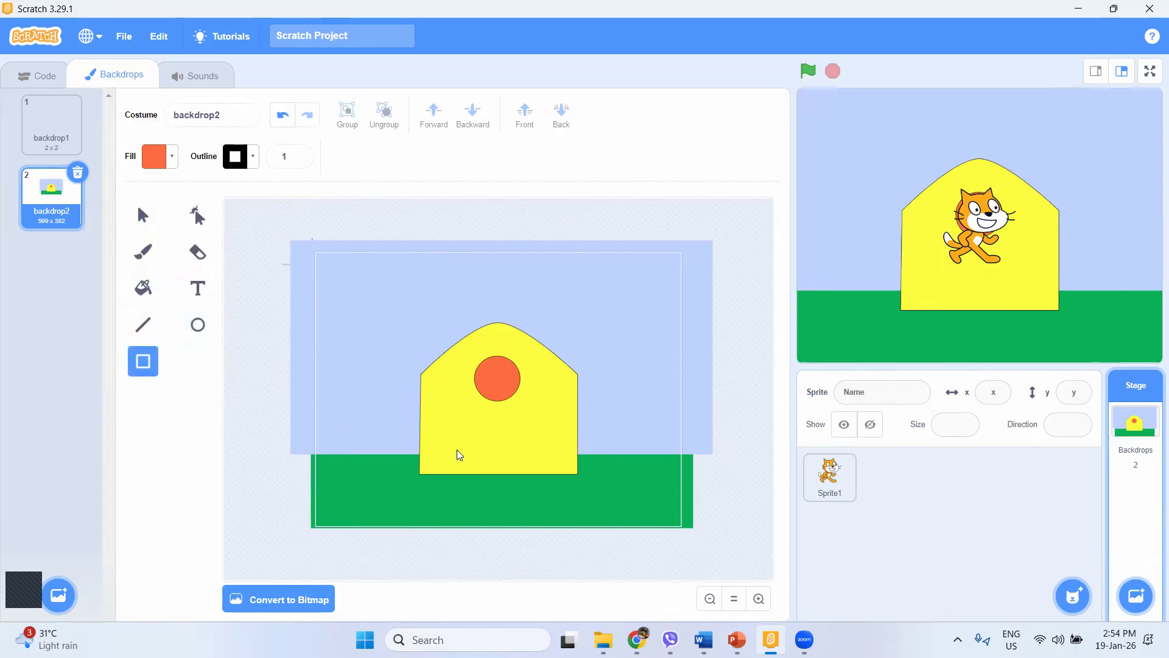
left_click_drag(508, 461, 523, 474)
left_click(732, 476)
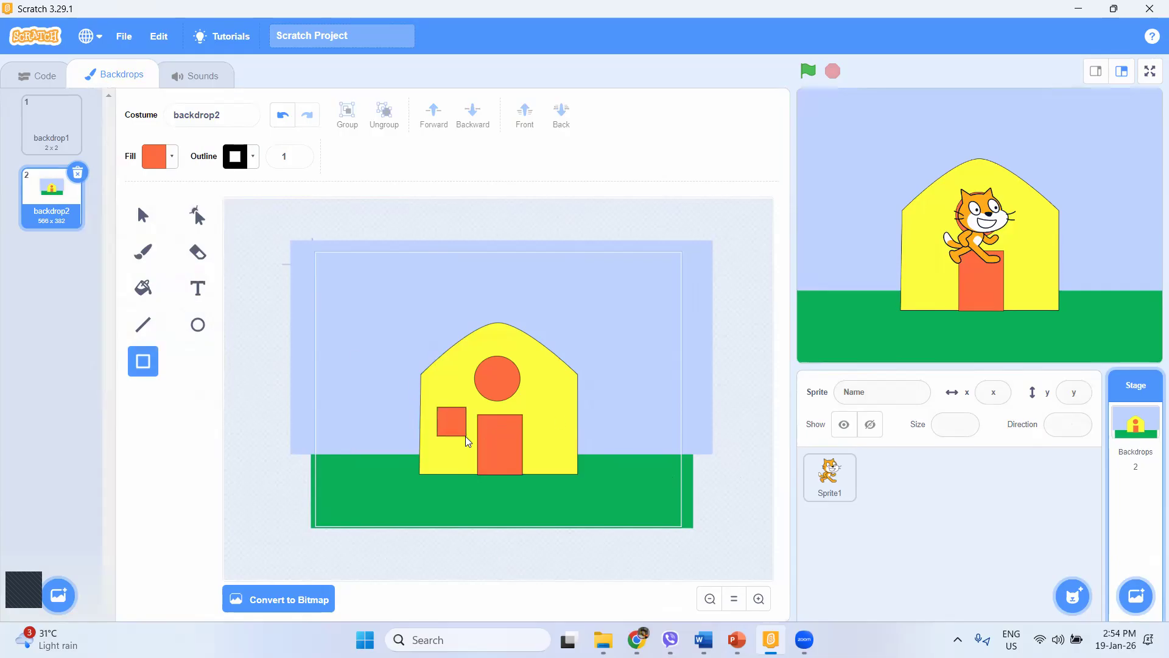
Draw a small orange square window to the left of the door and place a copy of it on the right.
left_click(448, 427)
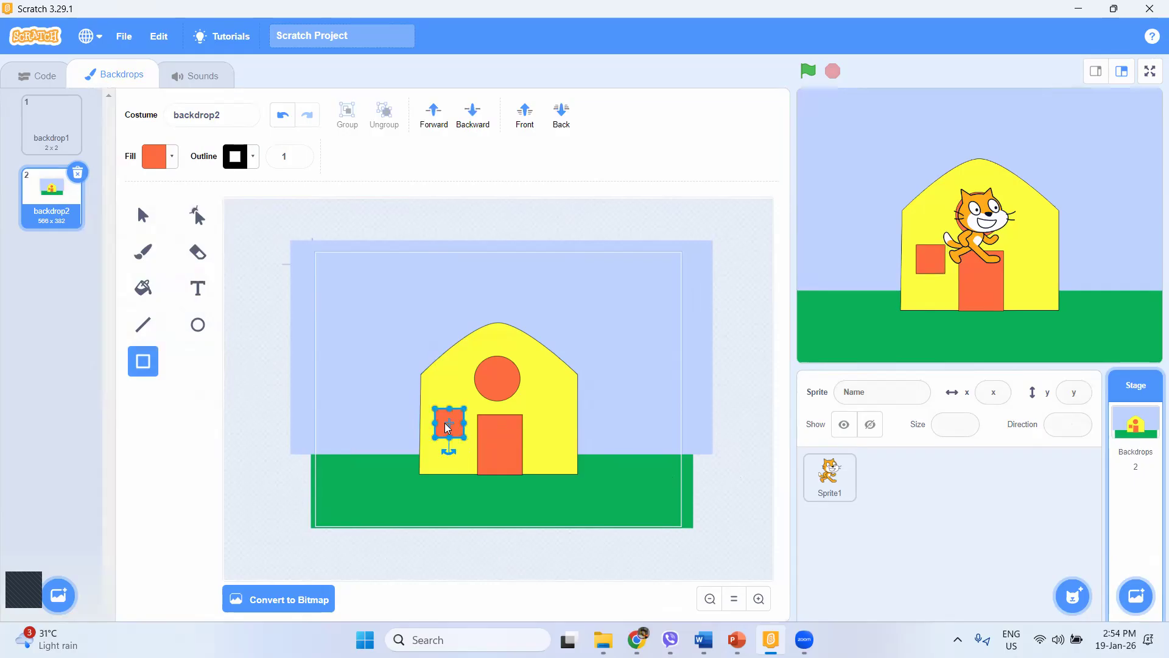
key("ctrl+c")
key("ctrl+v")
left_click_drag(458, 426, 557, 421)
left_click(724, 458)
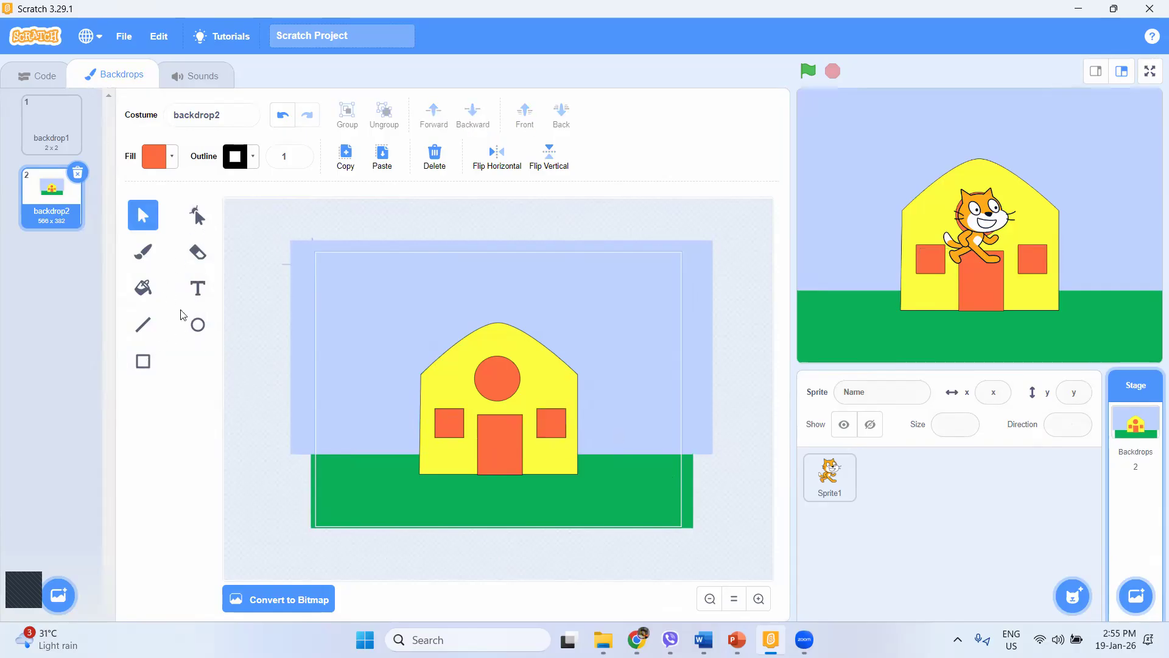
Nudge the yellow house body slightly down so its base lines up with the bottom of the door.
left_click(499, 325)
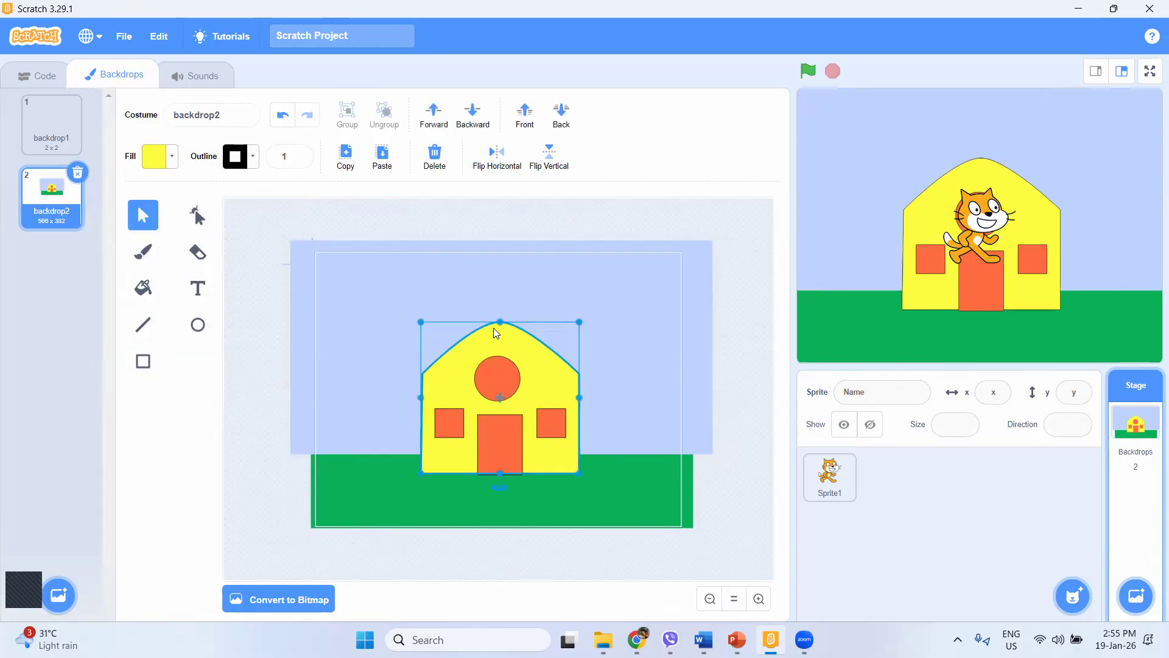
left_click_drag(493, 329, 495, 336)
left_click(723, 442)
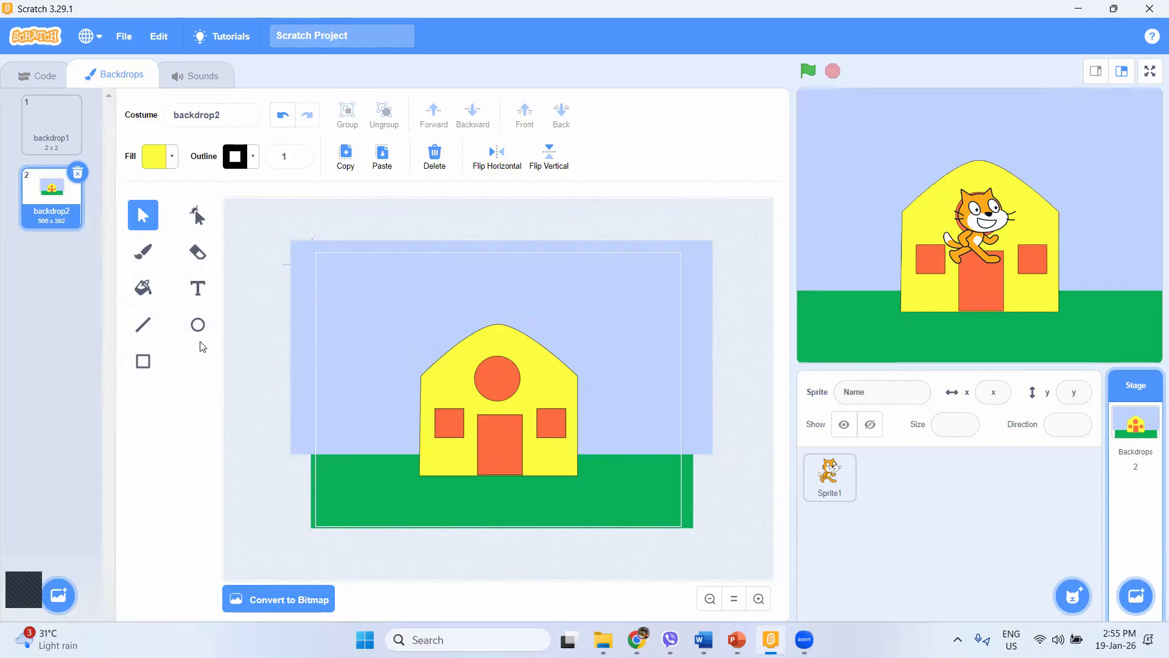
Set the outline width to 2 and draw a closed gabled roof outline of straight lines over the house.
key("l")
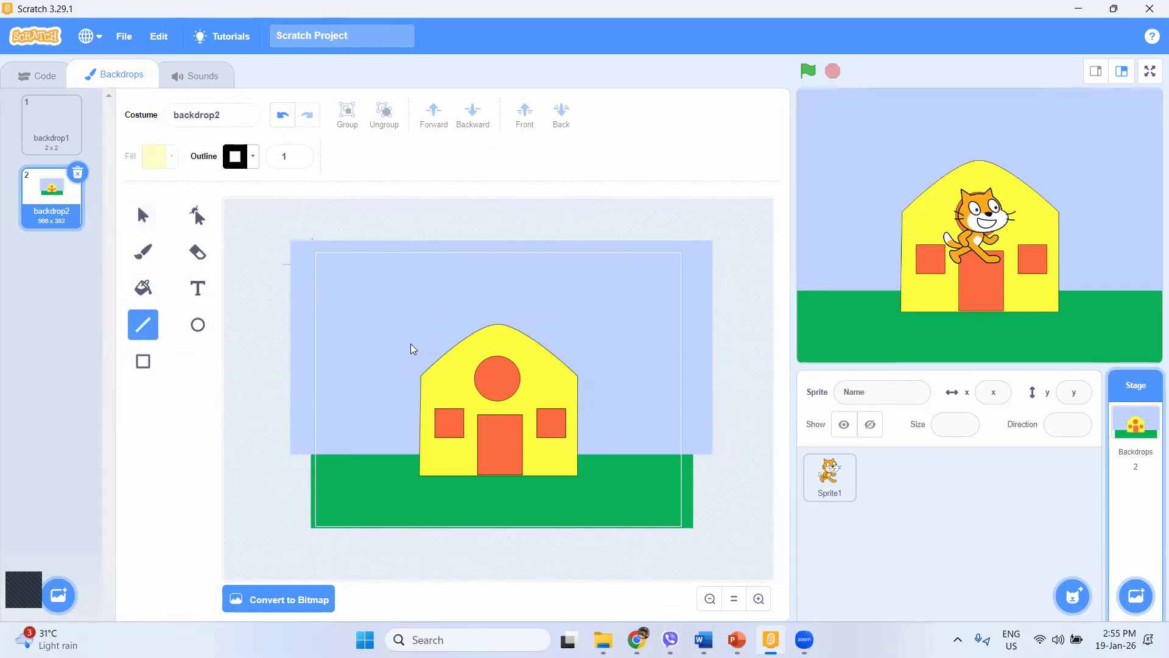
left_click(299, 154)
left_click_drag(401, 366, 419, 352)
left_click_drag(481, 308, 494, 297)
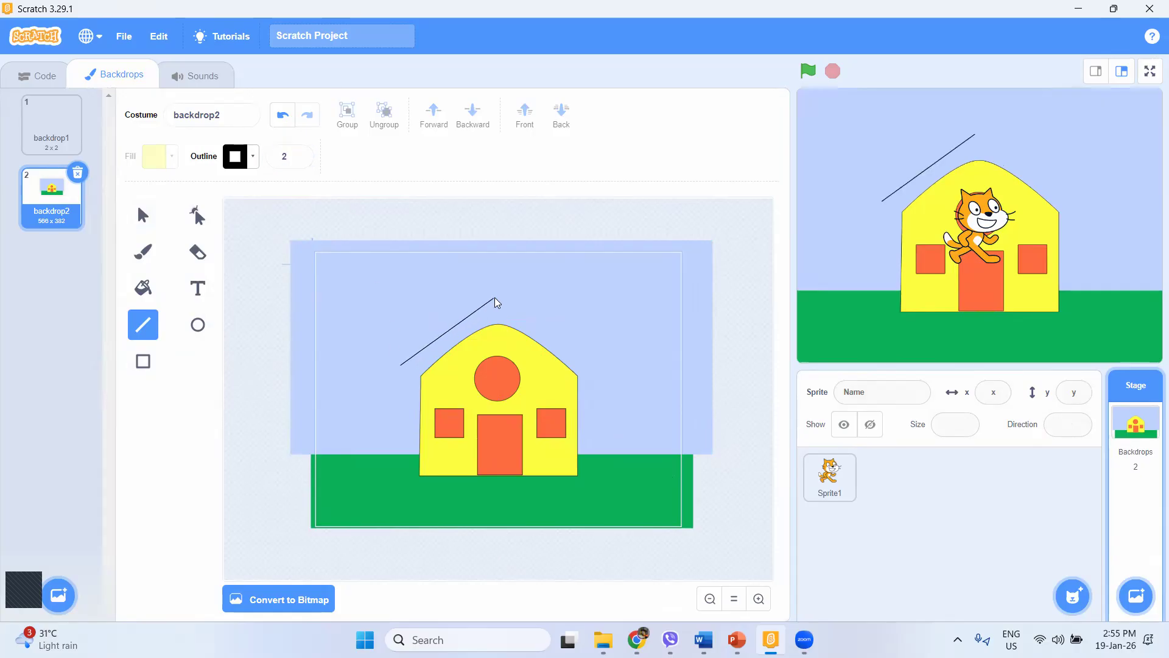
mouse_move(592, 361)
left_mouse_down()
mouse_move(601, 370)
mouse_move(577, 373)
left_mouse_up()
left_click_drag(585, 384, 497, 322)
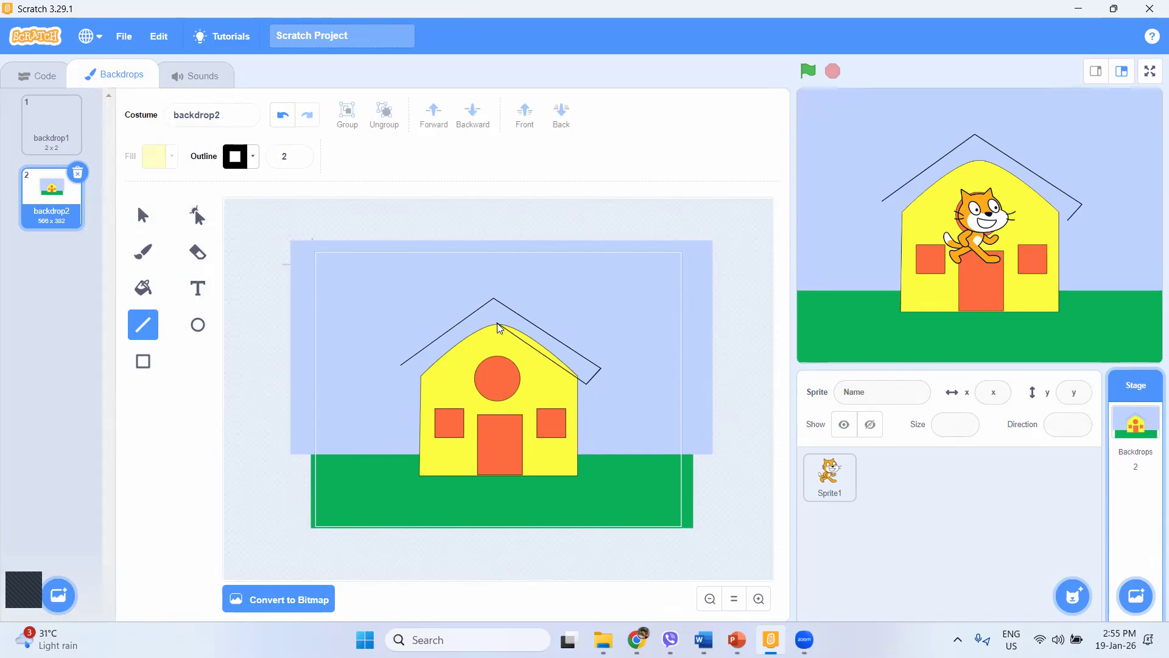
left_click_drag(496, 325, 417, 384)
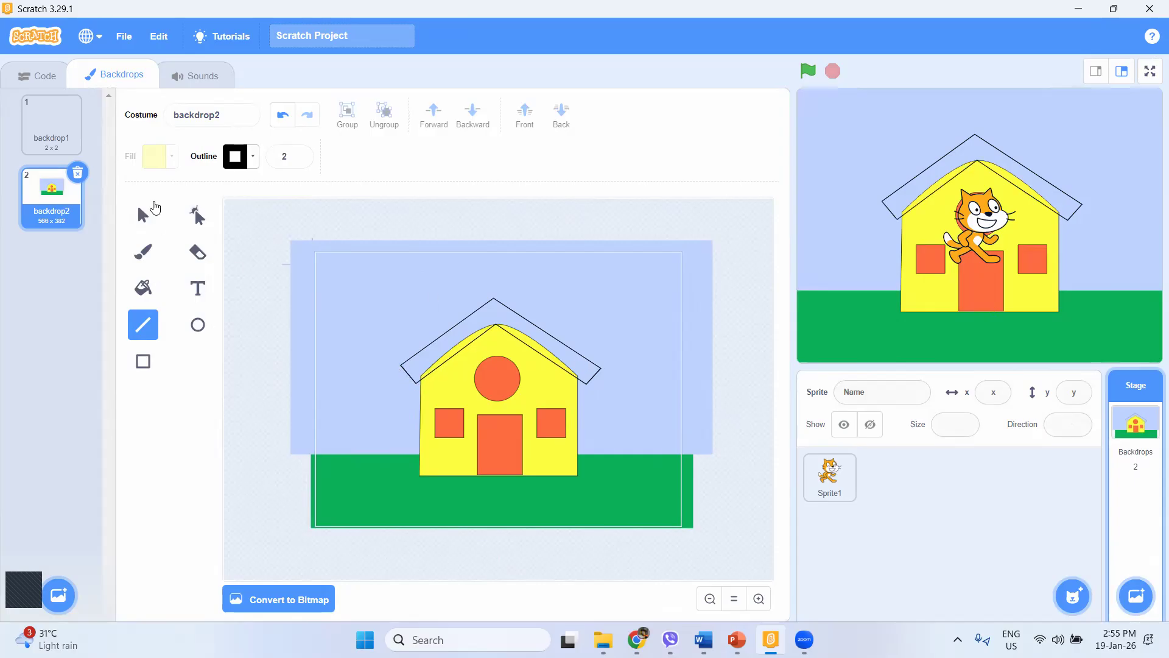
Fill the roof outline with red.
left_click(144, 289)
left_click(170, 162)
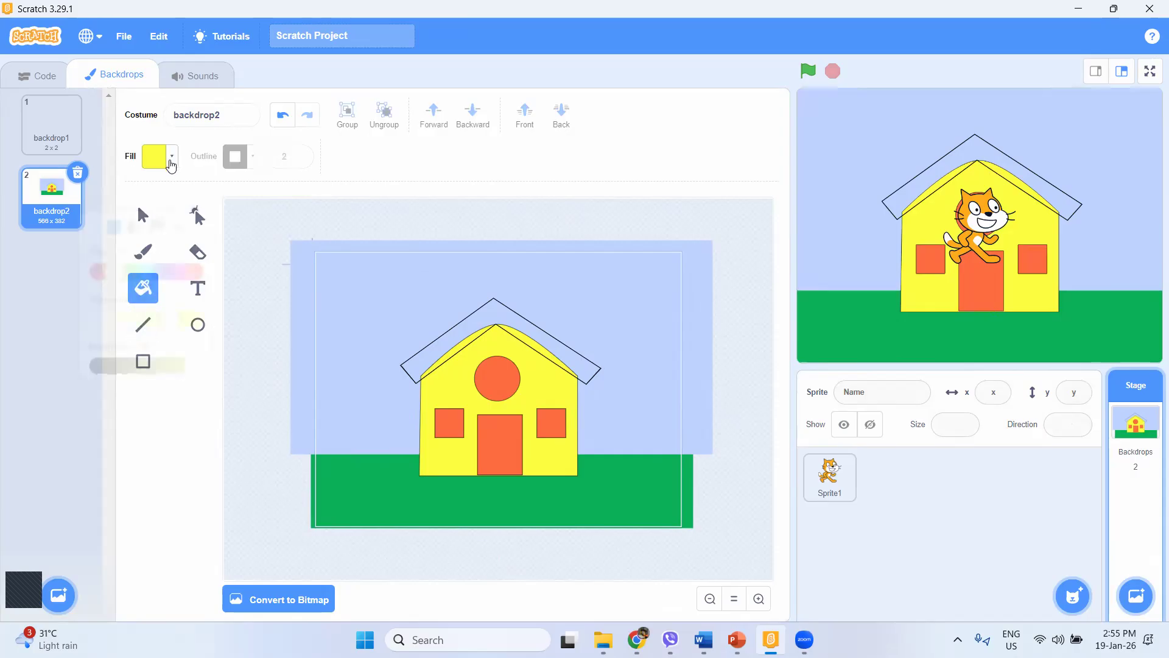
left_click(104, 238)
left_click(471, 336)
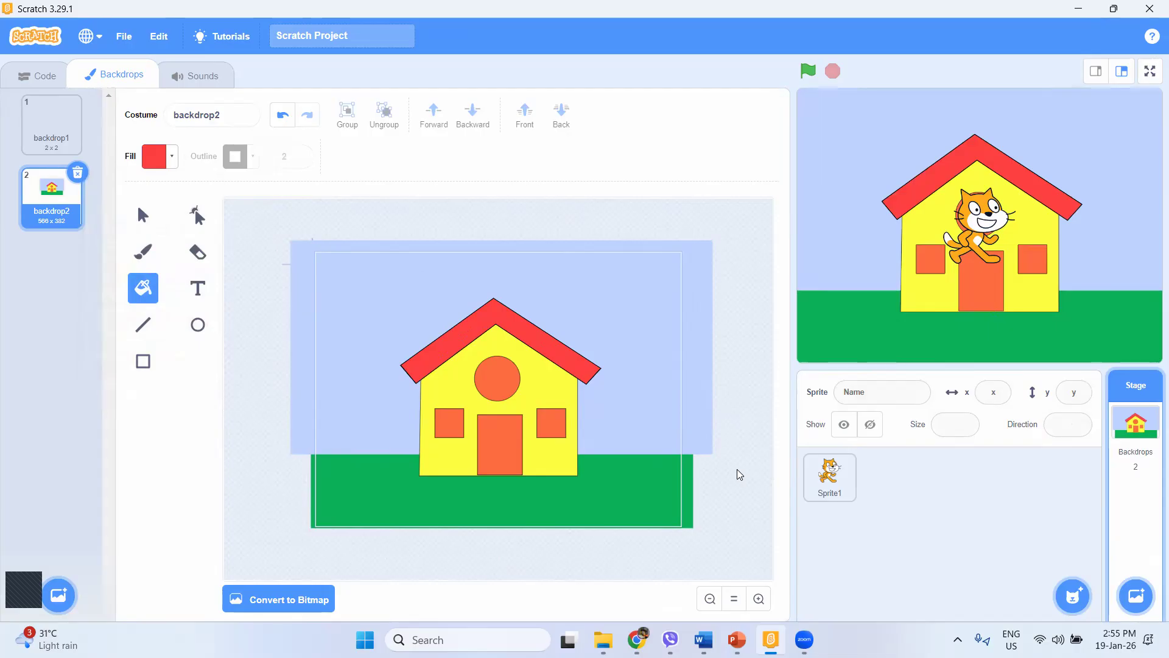
Move the cat sprite to the lower left of the stage at x -159, y -118 and show its code.
left_click_drag(982, 223, 840, 316)
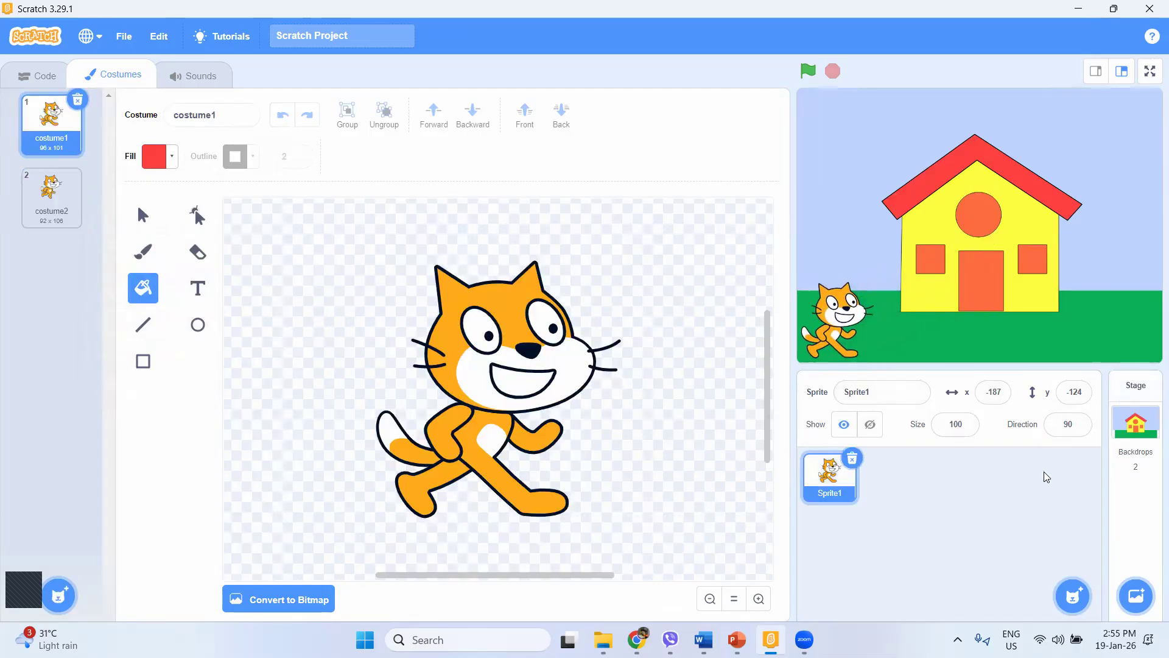
left_click(1136, 423)
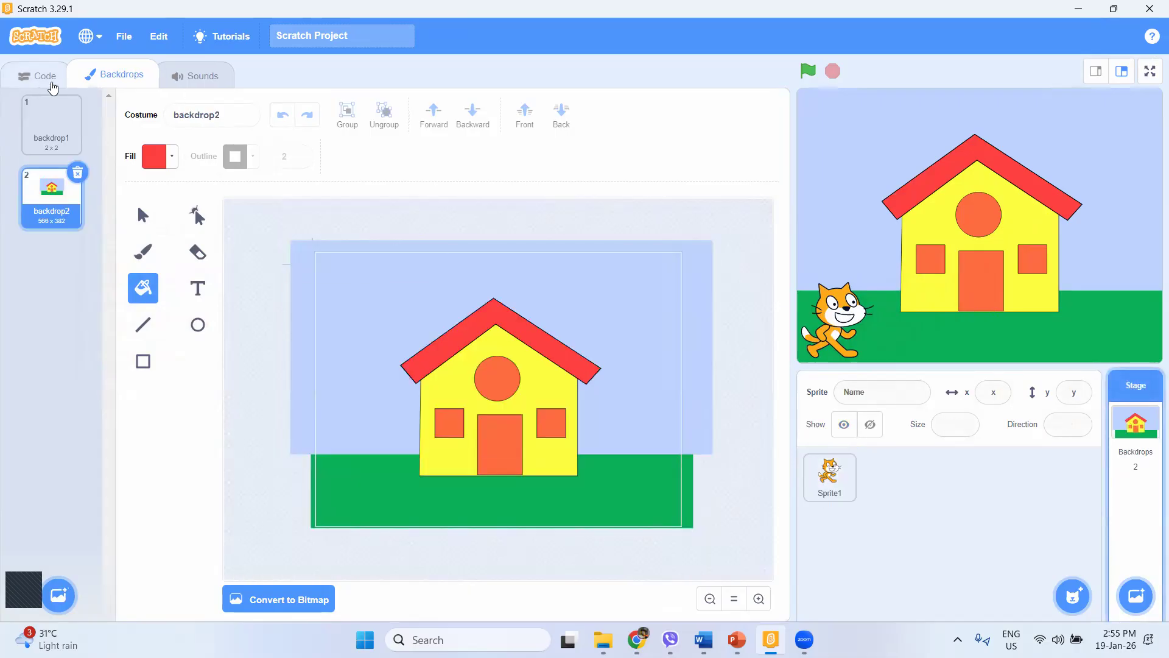
left_click(52, 86)
left_click_drag(826, 320, 856, 318)
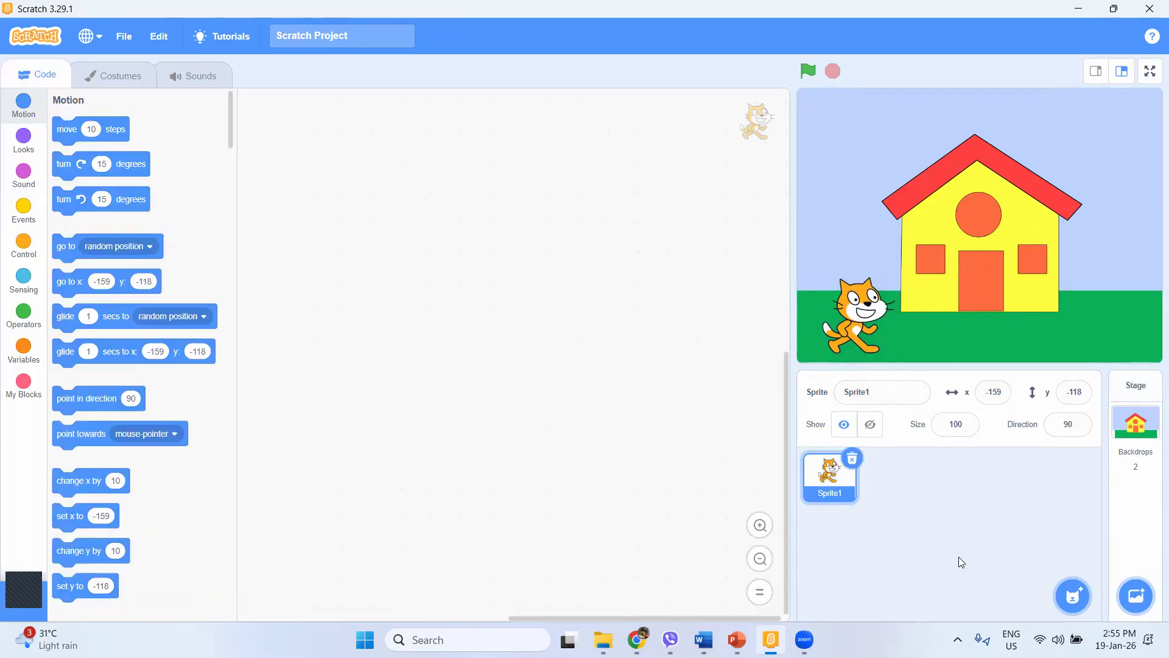
Add a new blank backdrop for painting.
key("alt+Tab")
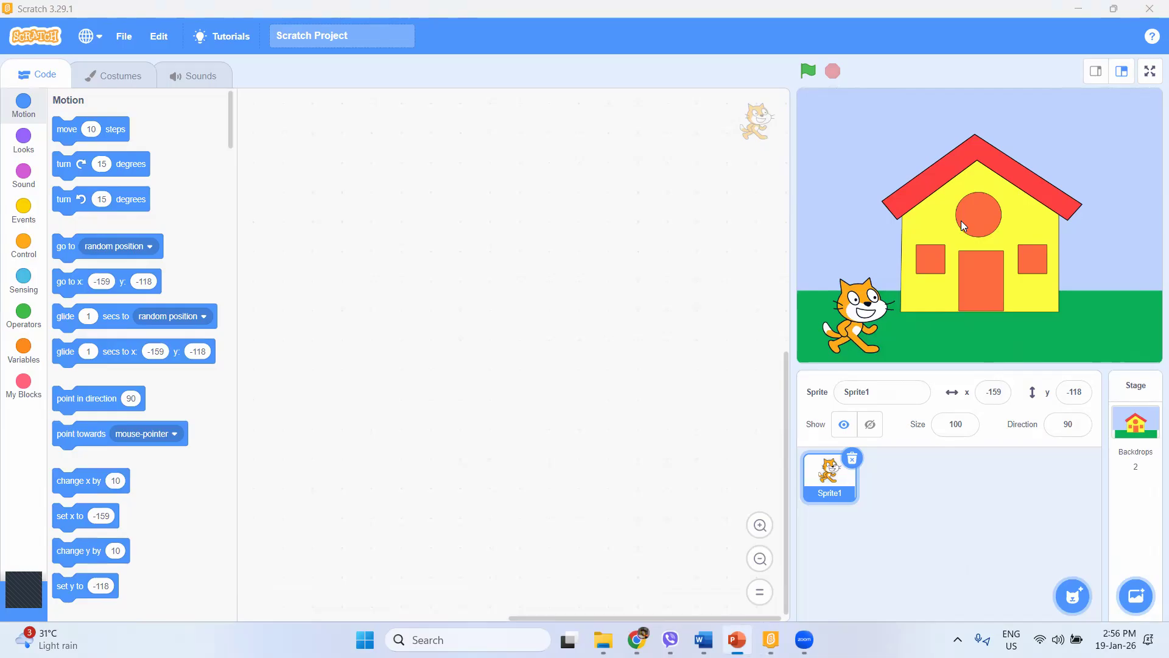
mouse_move(1135, 595)
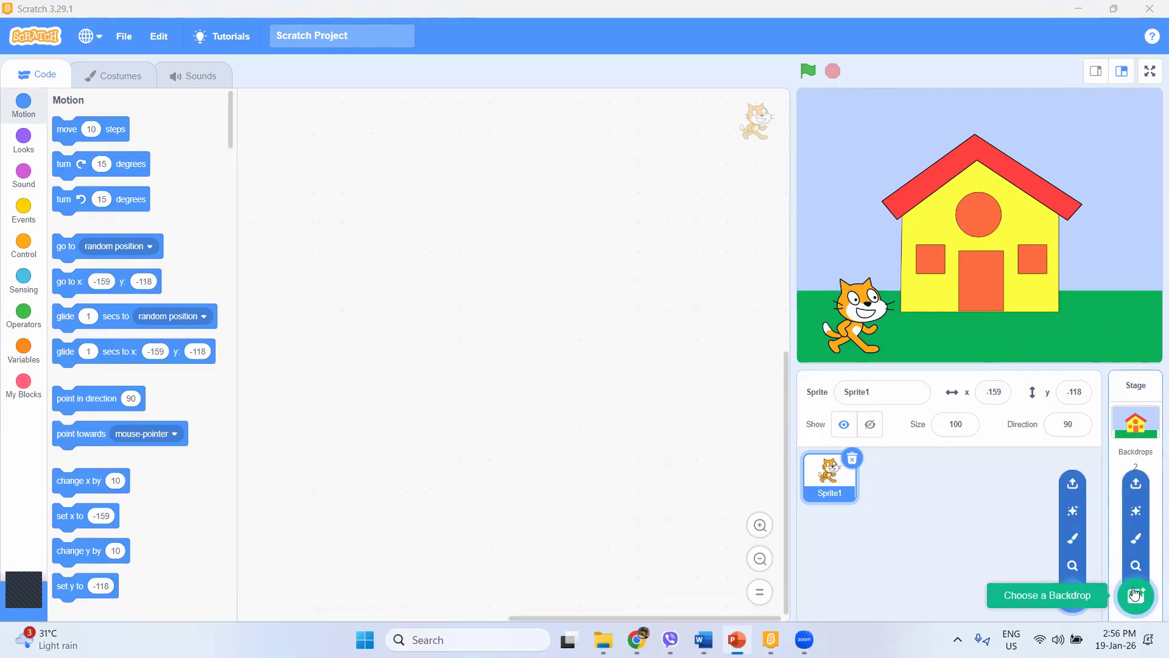
left_click(1136, 540)
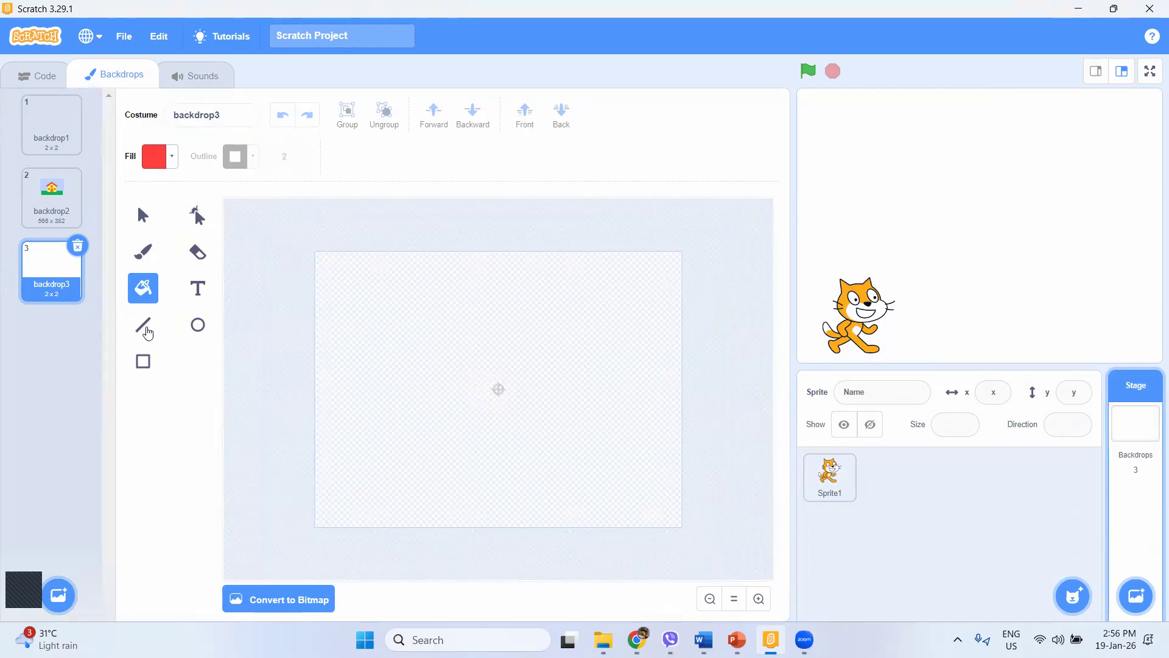
Draw a horizontal line across the canvas and bend it into a wave with a crest on the left and a dip on the right.
left_click(146, 330)
mouse_move(315, 434)
left_mouse_down()
mouse_move(645, 454)
mouse_move(682, 432)
left_mouse_up()
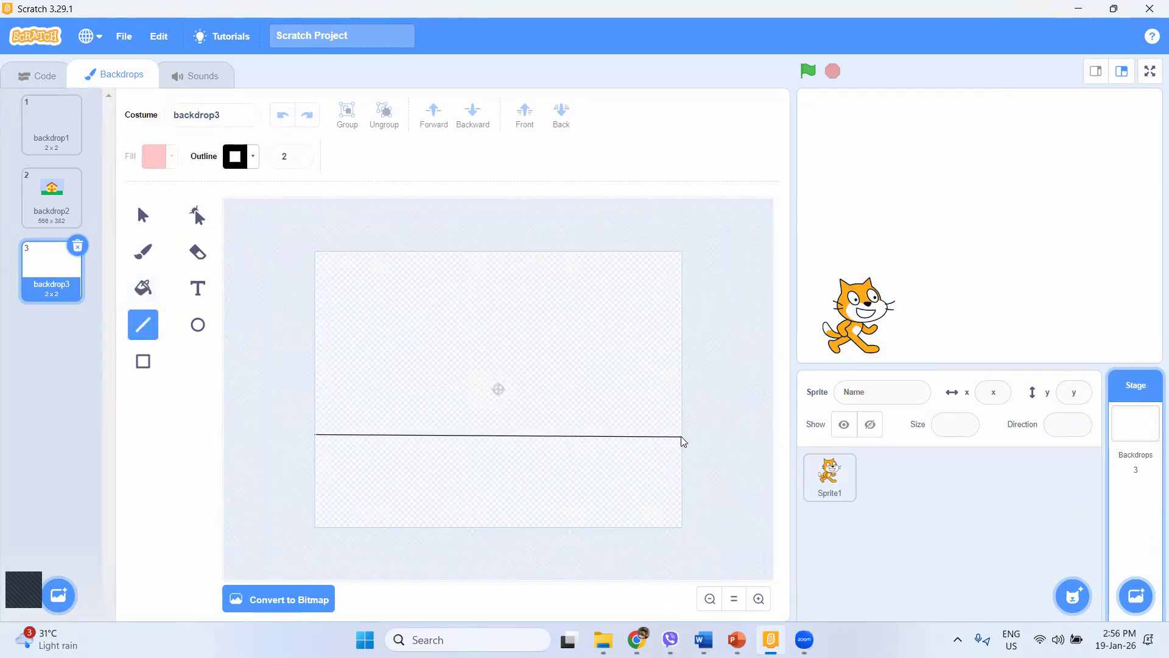
left_click(198, 215)
mouse_move(363, 433)
left_mouse_down()
mouse_move(373, 391)
mouse_move(362, 448)
mouse_move(377, 403)
left_mouse_up()
left_click(361, 448)
left_click(552, 448)
left_click(552, 449)
left_click_drag(552, 448, 568, 477)
left_click_drag(496, 477, 514, 449)
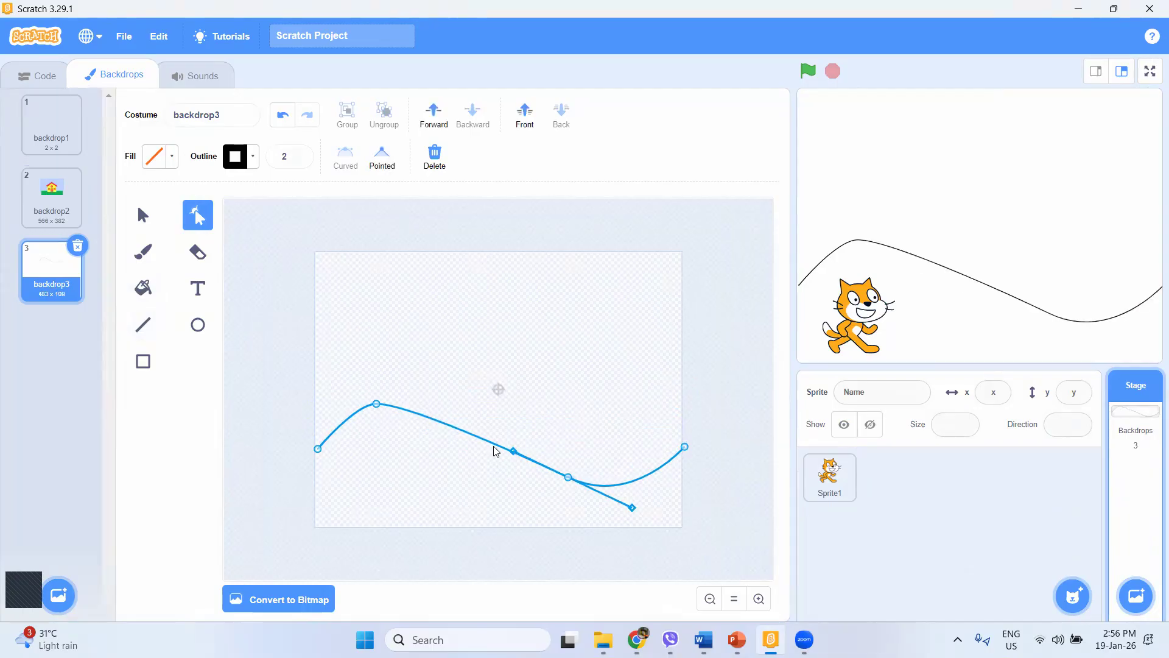
Soften the wavy line by lowering its crest and its right end and shifting the dip point slightly left.
left_click(378, 405)
left_click_drag(390, 413, 416, 436)
left_click_drag(685, 451, 683, 482)
left_click_drag(568, 478, 537, 475)
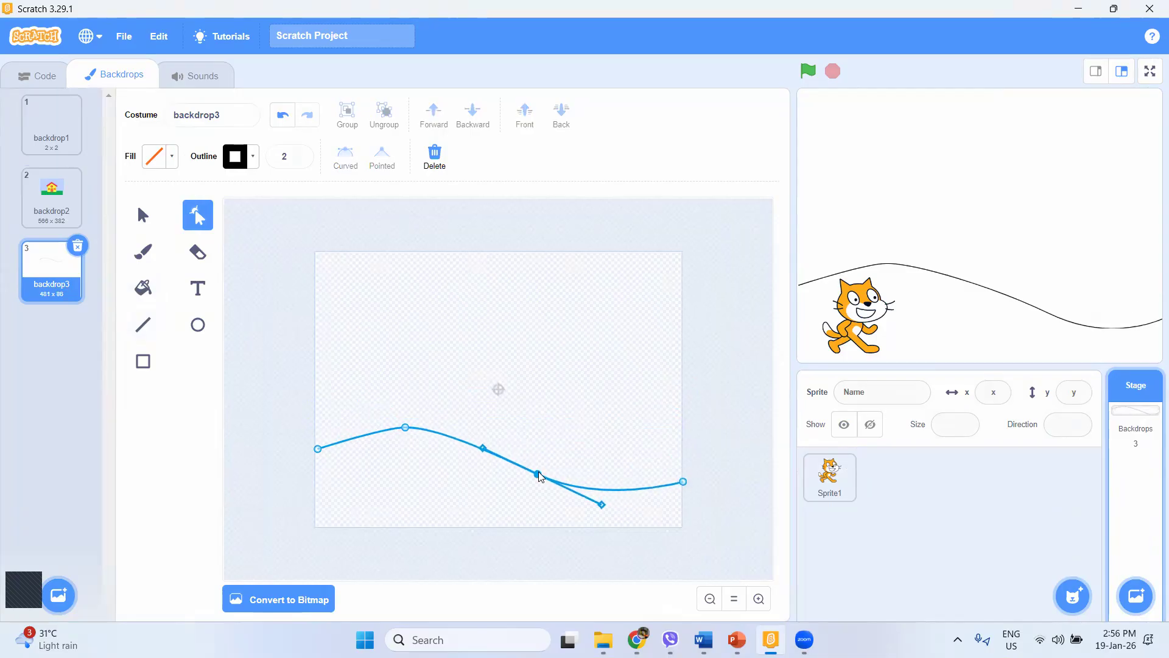
left_click(682, 451)
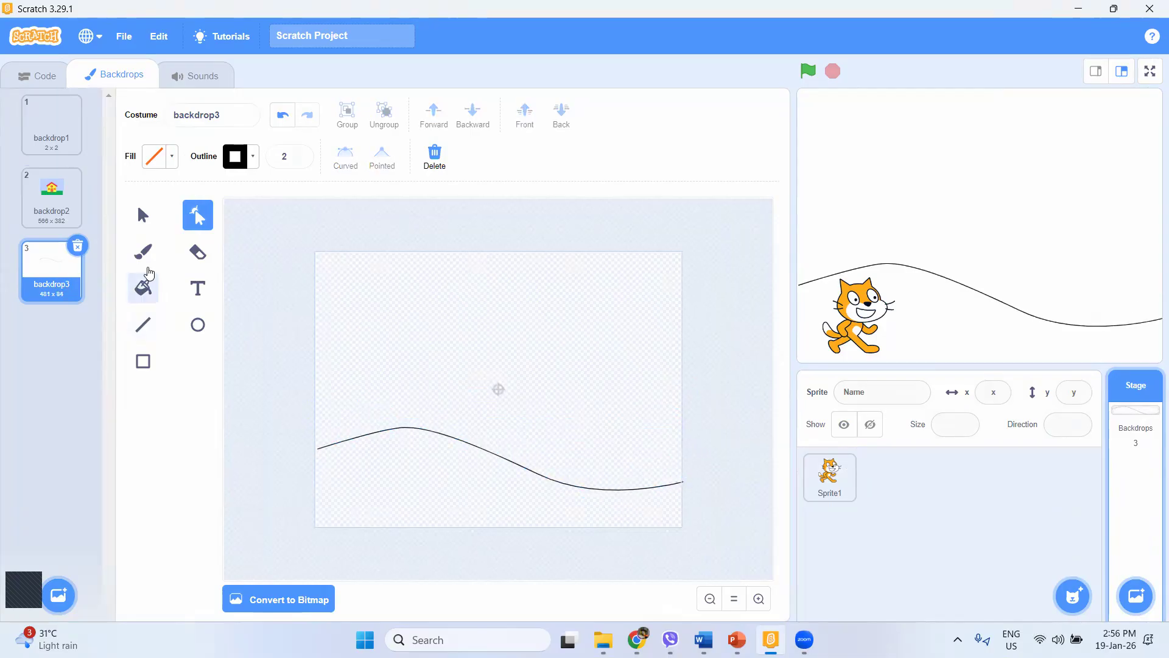
Set a dark red fill with color 100, saturation 100 and brightness 56, try filling below the wavy line, and recolour the line with it.
left_click(143, 287)
left_click(173, 159)
left_click_drag(148, 238, 223, 250)
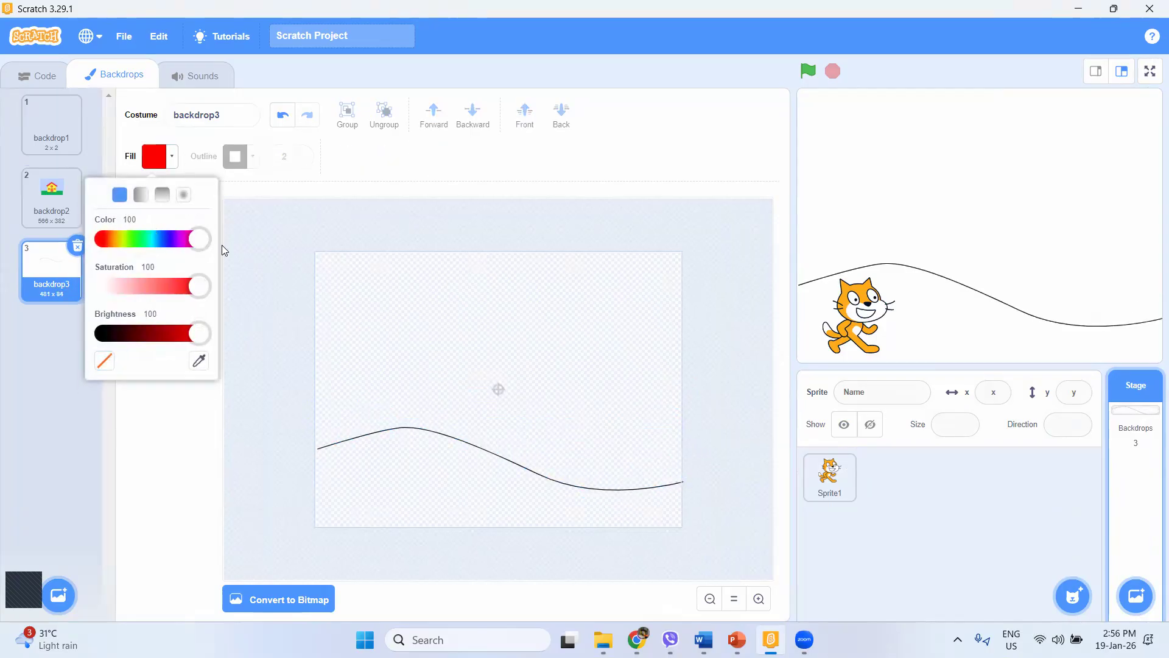
left_click_drag(198, 333, 154, 340)
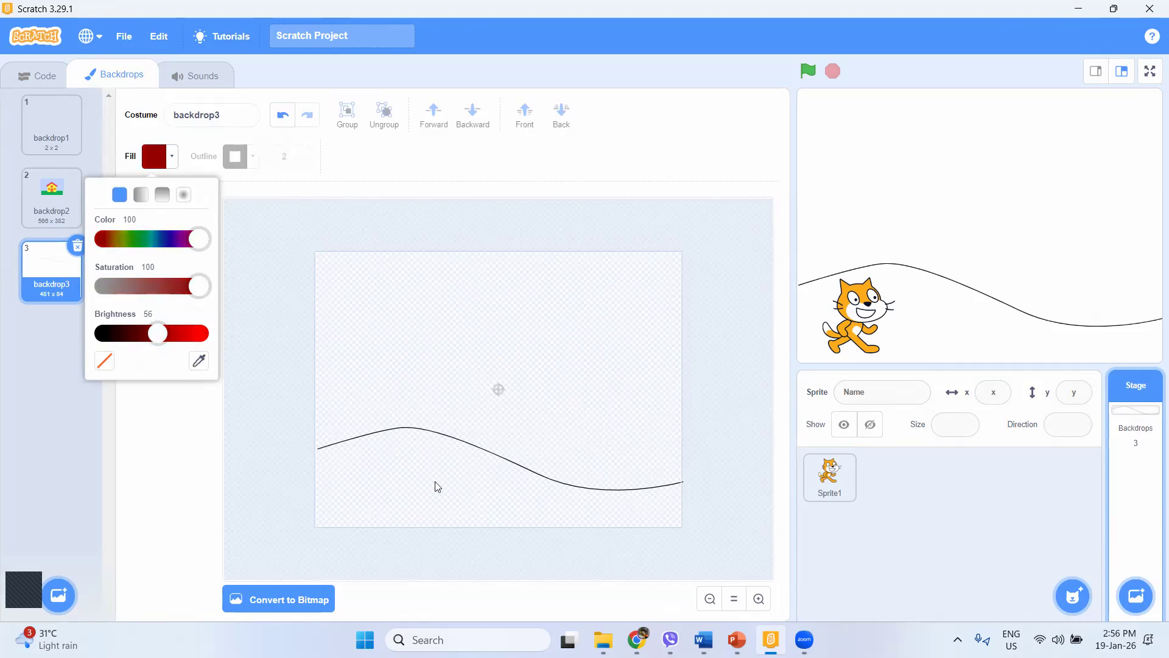
left_click(447, 498)
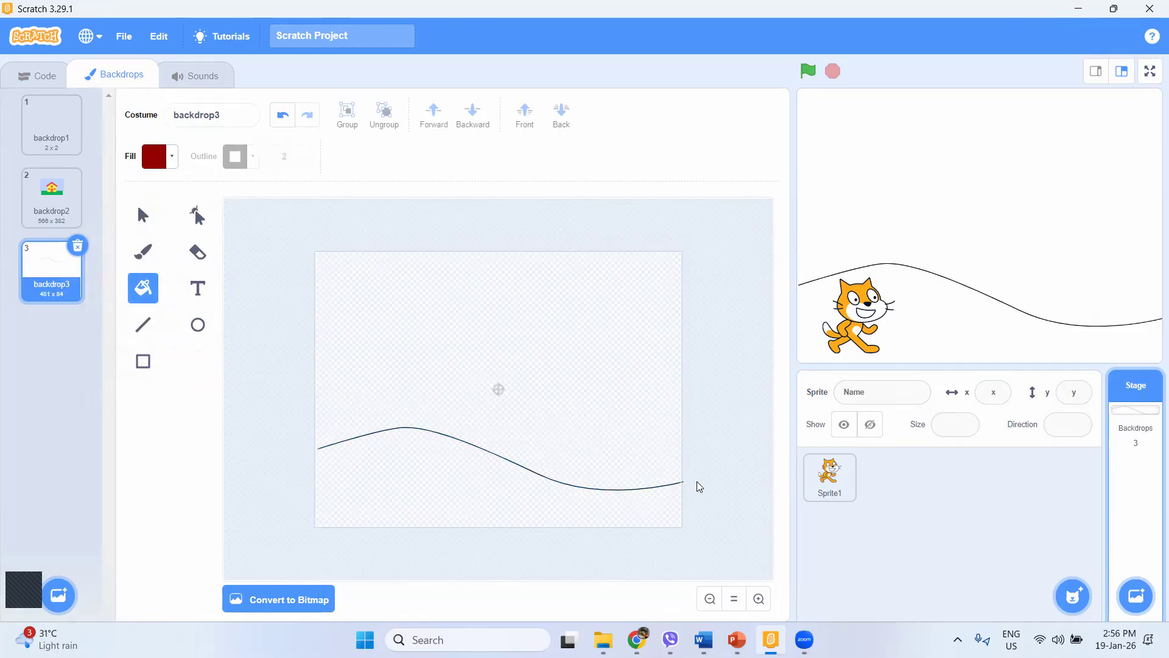
left_click(490, 452)
Delete the wavy line from the canvas.
left_click(144, 228)
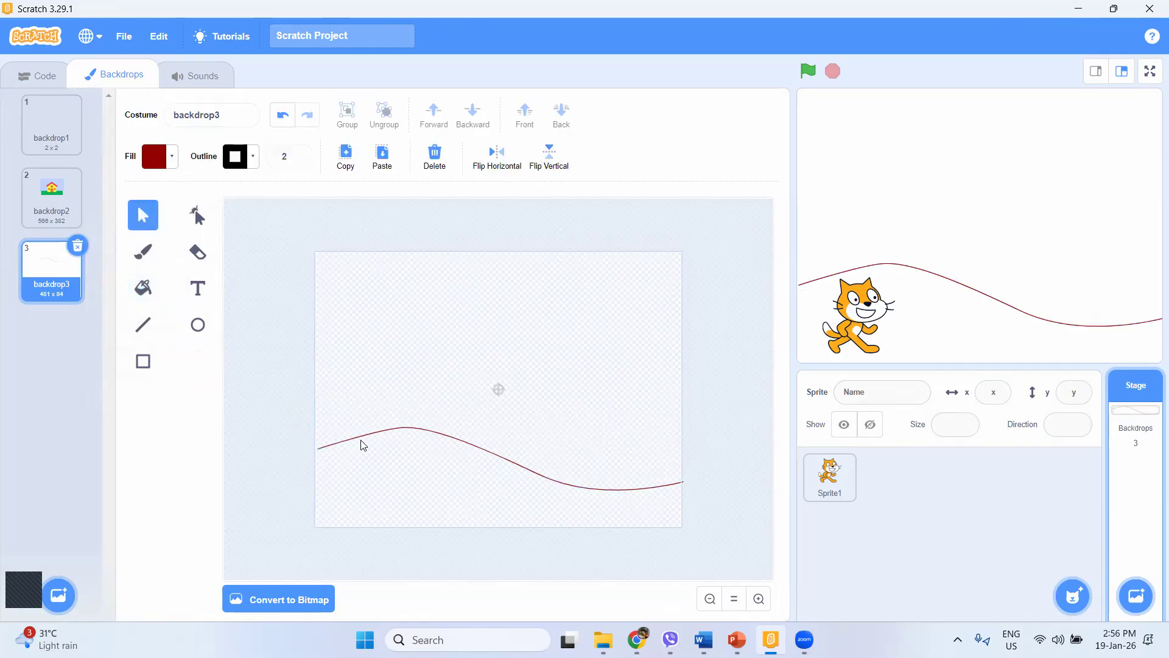
left_click(363, 440)
key("Delete")
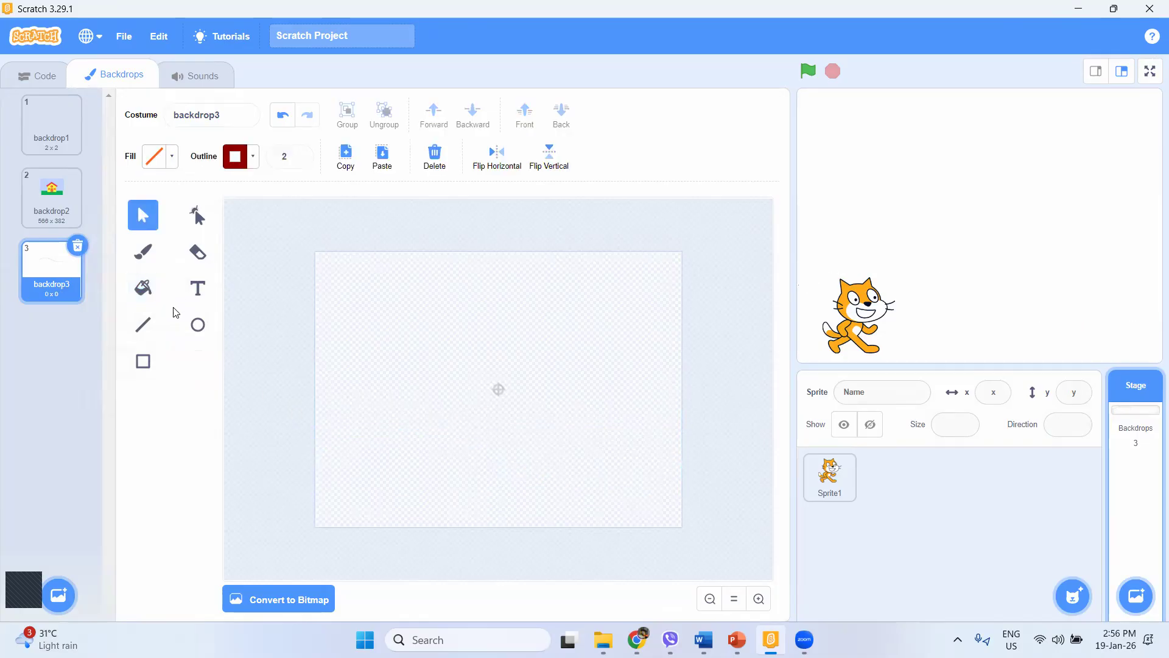
Draw an unfilled, dark red outlined rectangle across the lower part of the canvas and add three points along its upper edge.
left_click(143, 361)
left_click_drag(313, 420, 686, 527)
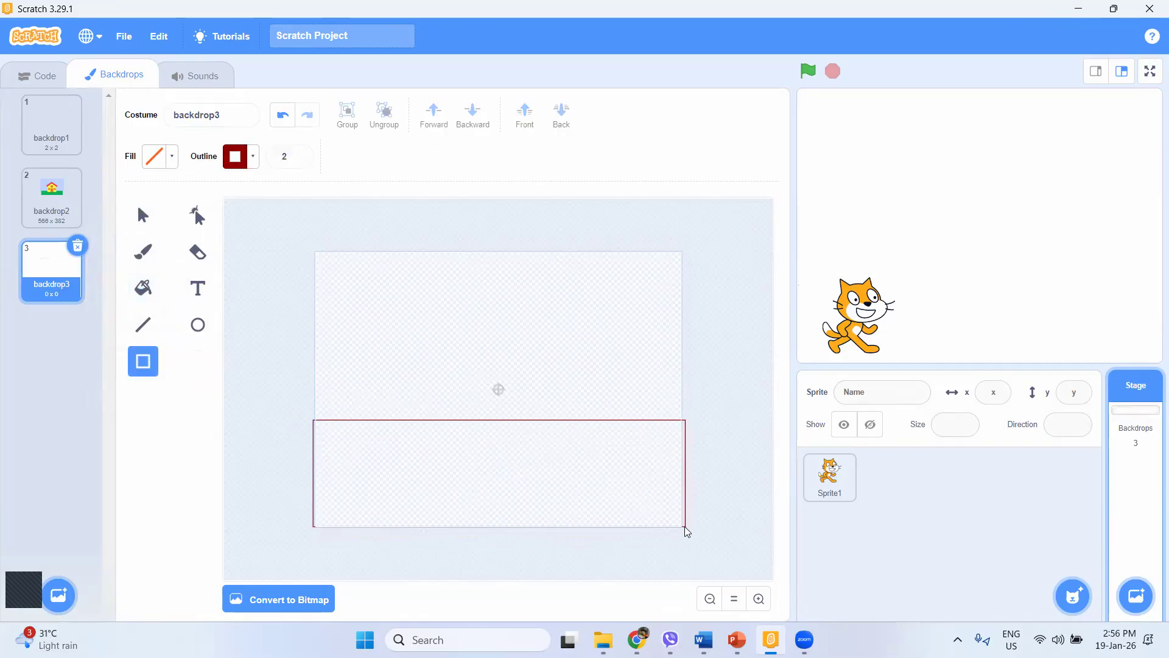
left_click(200, 216)
left_click(366, 419)
left_click(493, 420)
left_click(620, 420)
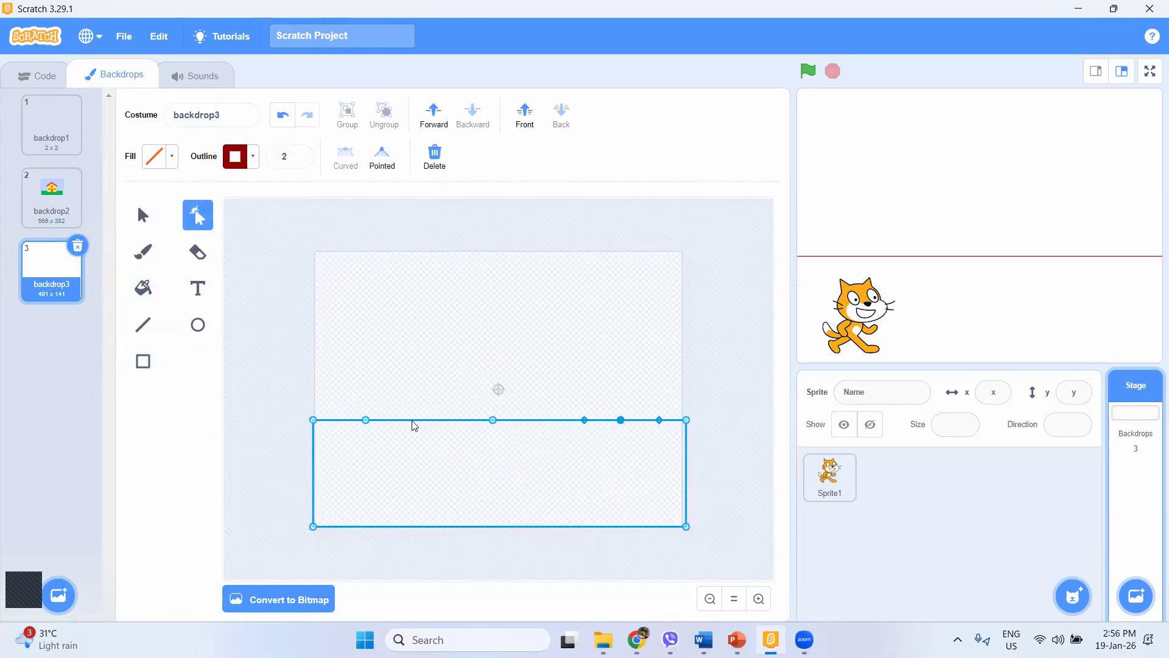
Reshape the rectangle's upper edge into a wave with a low left crest, a central dip and a higher right crest.
left_click_drag(365, 420, 367, 407)
left_click_drag(489, 420, 498, 441)
left_click_drag(621, 420, 634, 402)
left_click_drag(369, 408, 378, 418)
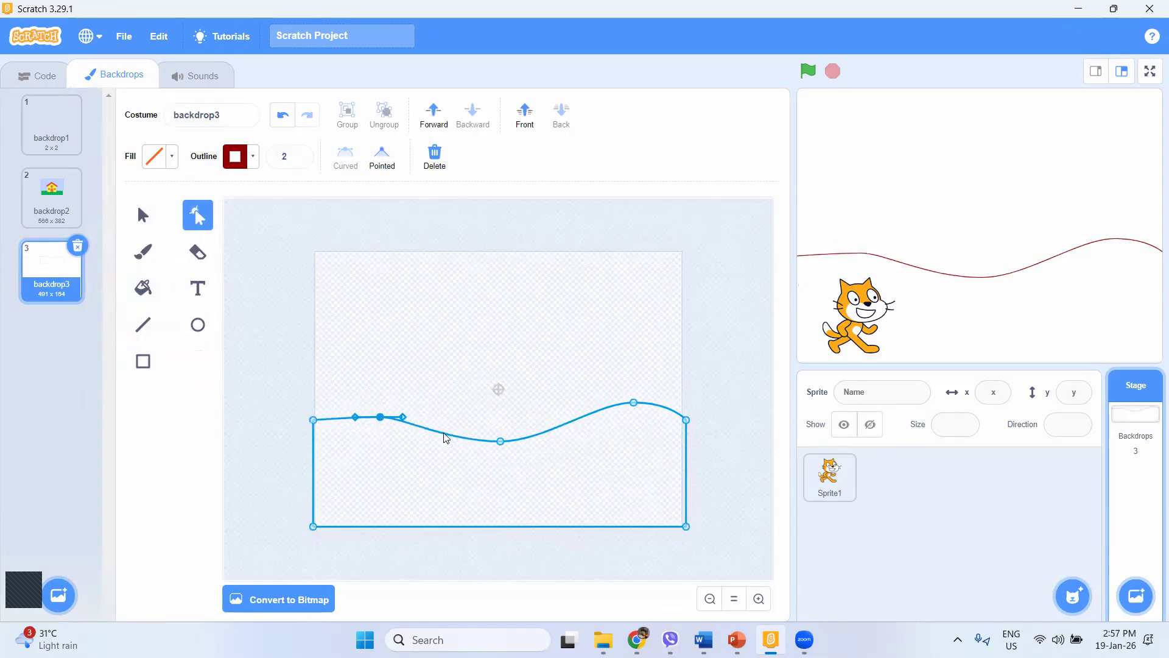
mouse_move(498, 442)
left_mouse_down()
mouse_move(512, 458)
mouse_move(500, 443)
left_mouse_up()
left_click(381, 418)
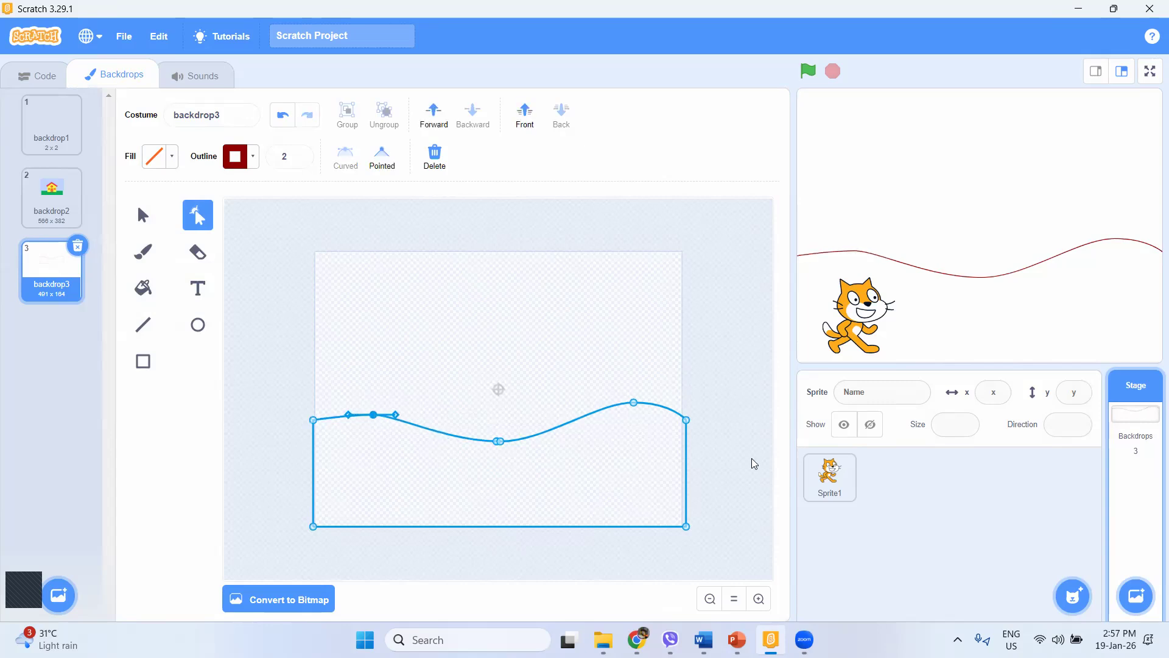
left_click(737, 448)
Fill the wavy ground shape with dark green using color 34, saturation 100 and brightness 24.
left_click(144, 288)
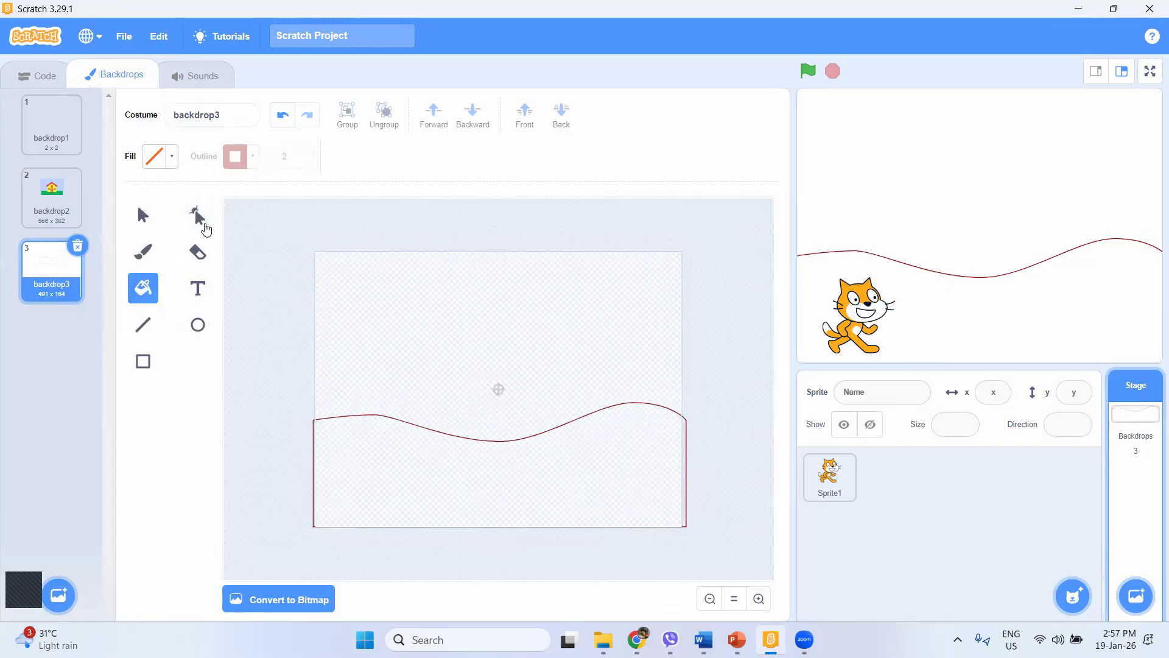
left_click(143, 216)
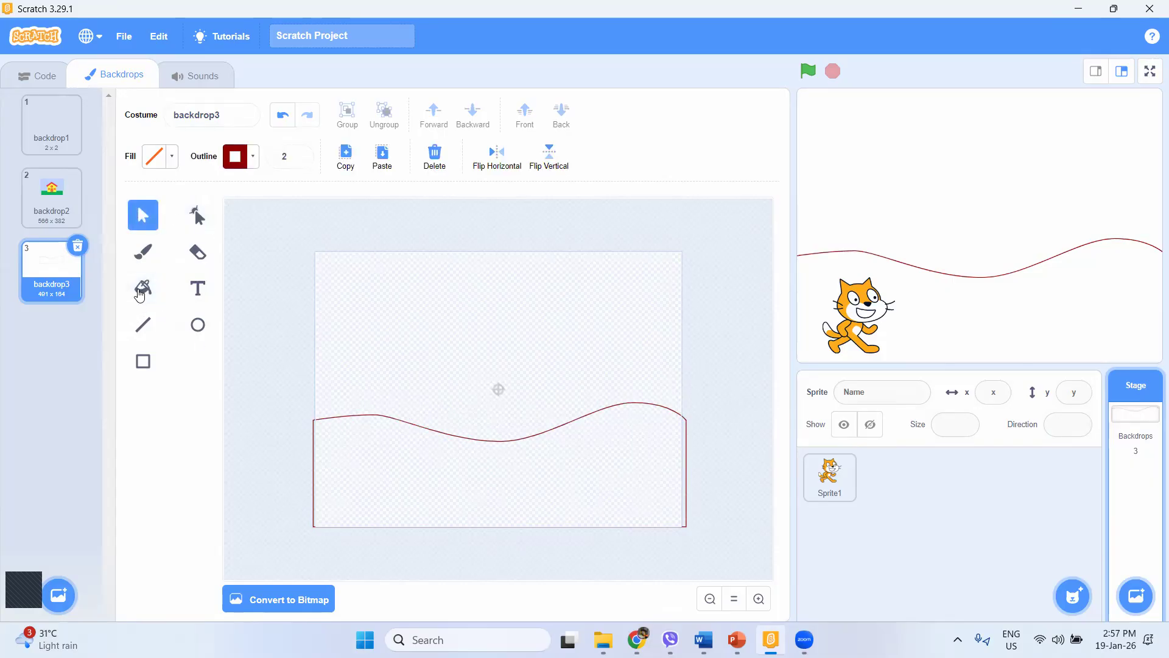
left_click(142, 290)
left_click(173, 156)
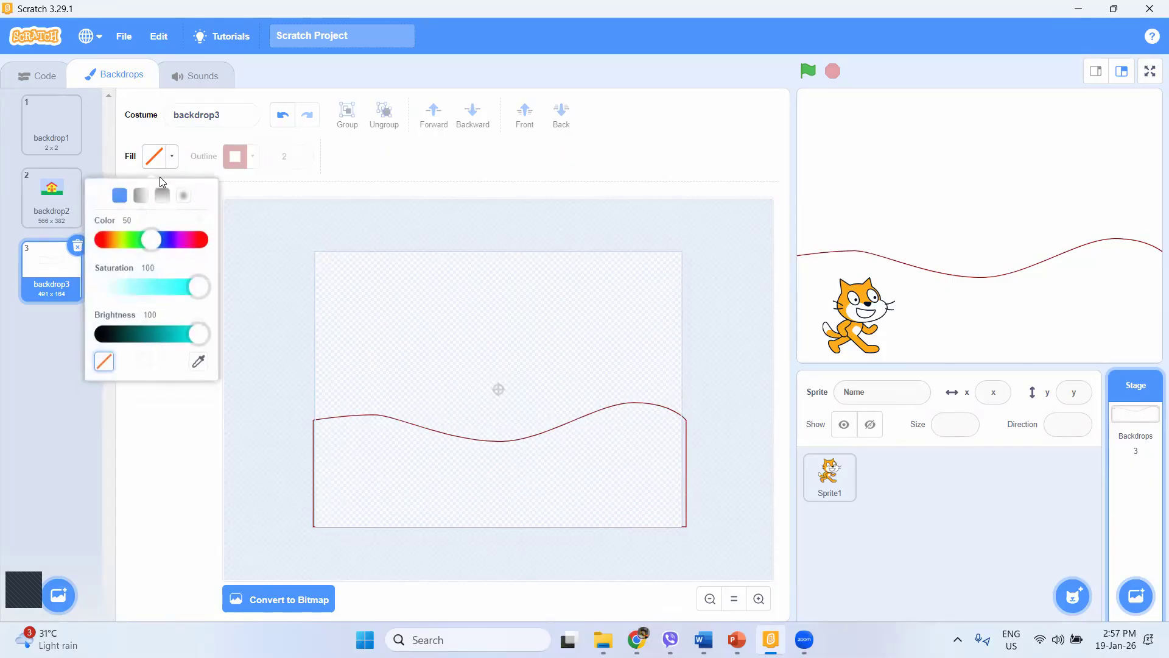
left_click(109, 239)
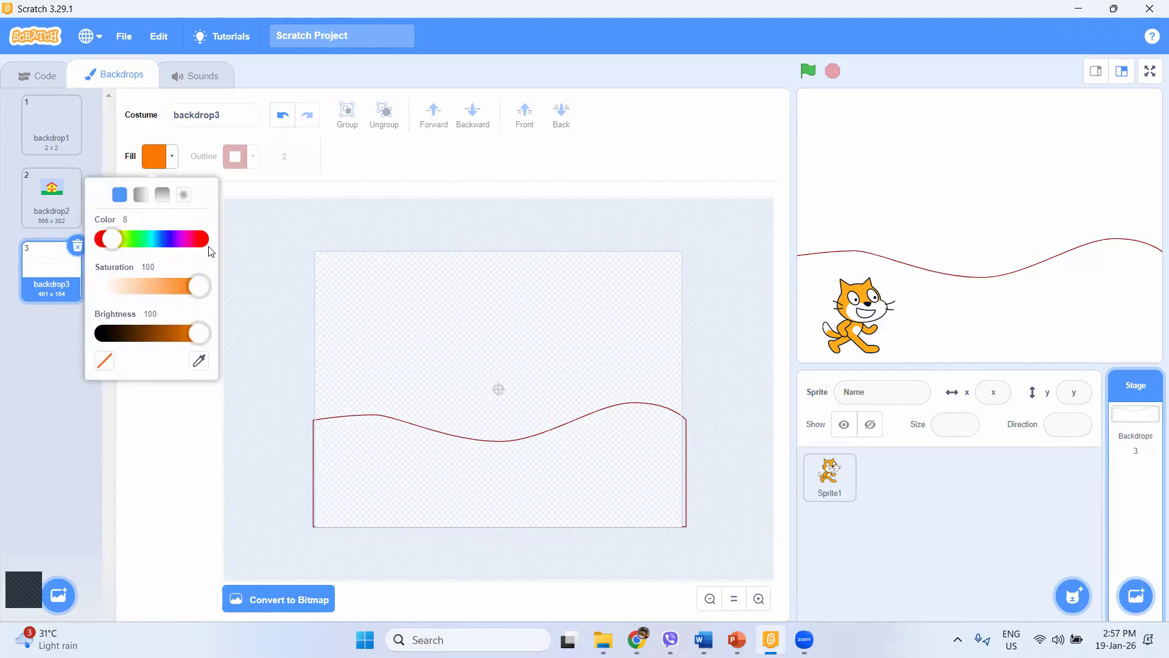
left_click(198, 240)
left_click(137, 239)
left_click_drag(198, 333, 124, 333)
left_click(376, 460)
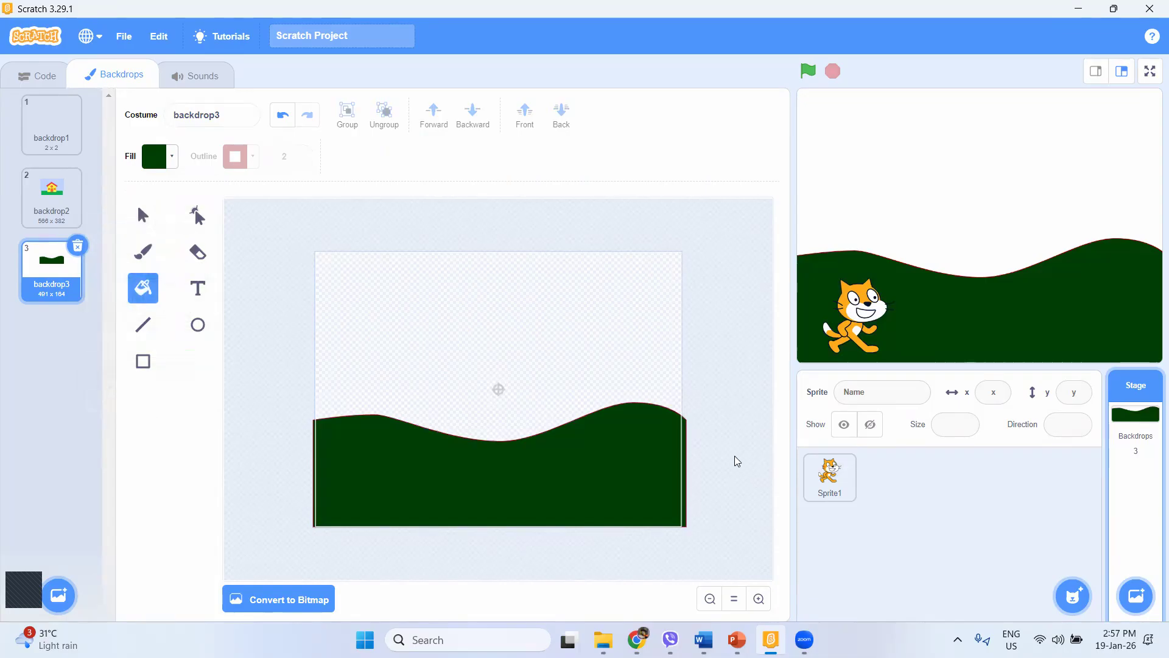
Draw a large rectangle over the upper canvas, extending past both sides and overlapping the wavy ground.
left_click(142, 362)
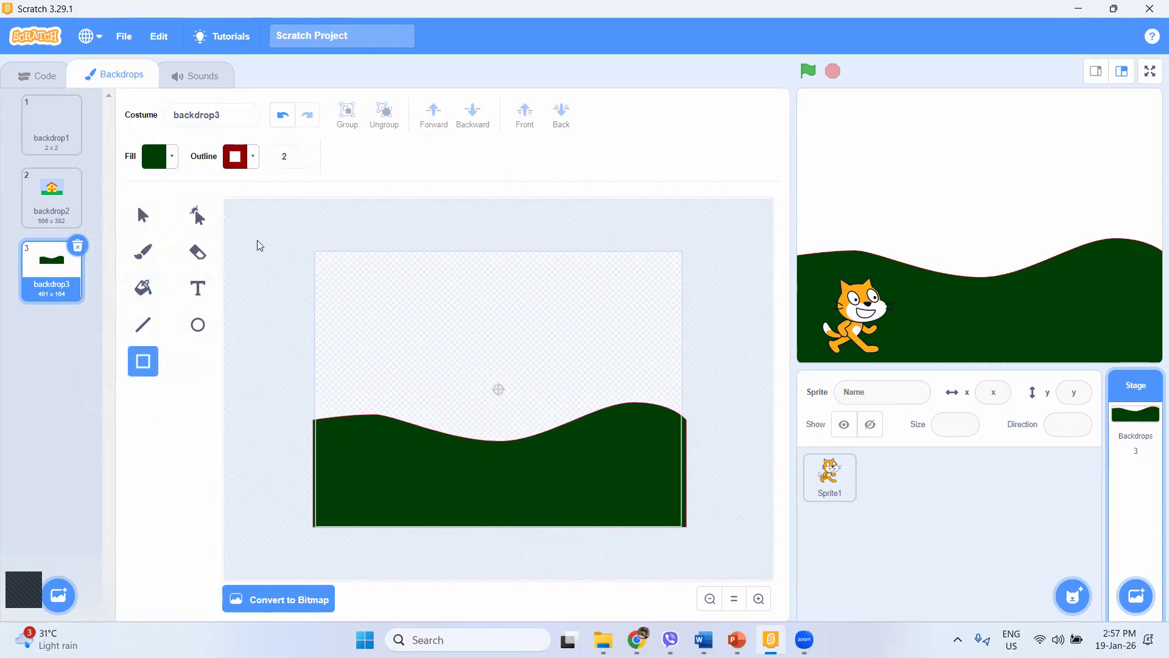
left_click_drag(261, 233, 526, 360)
left_click_drag(612, 389, 739, 453)
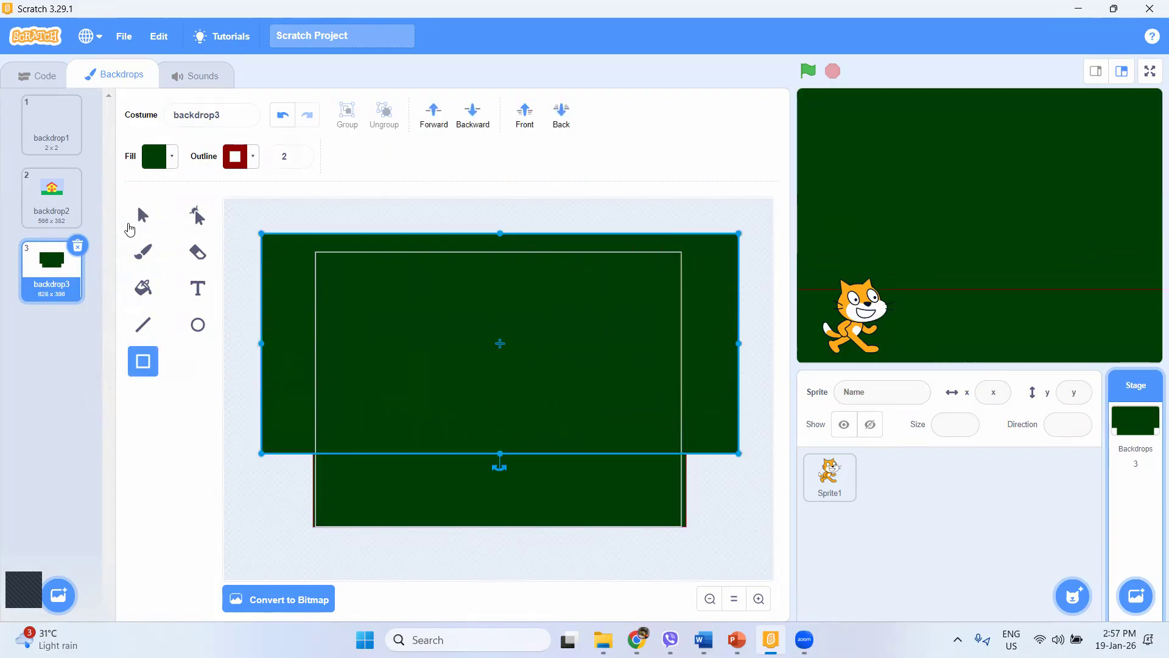
Recolour the large rectangle as a light blue sky with full brightness and low saturation.
left_click(160, 156)
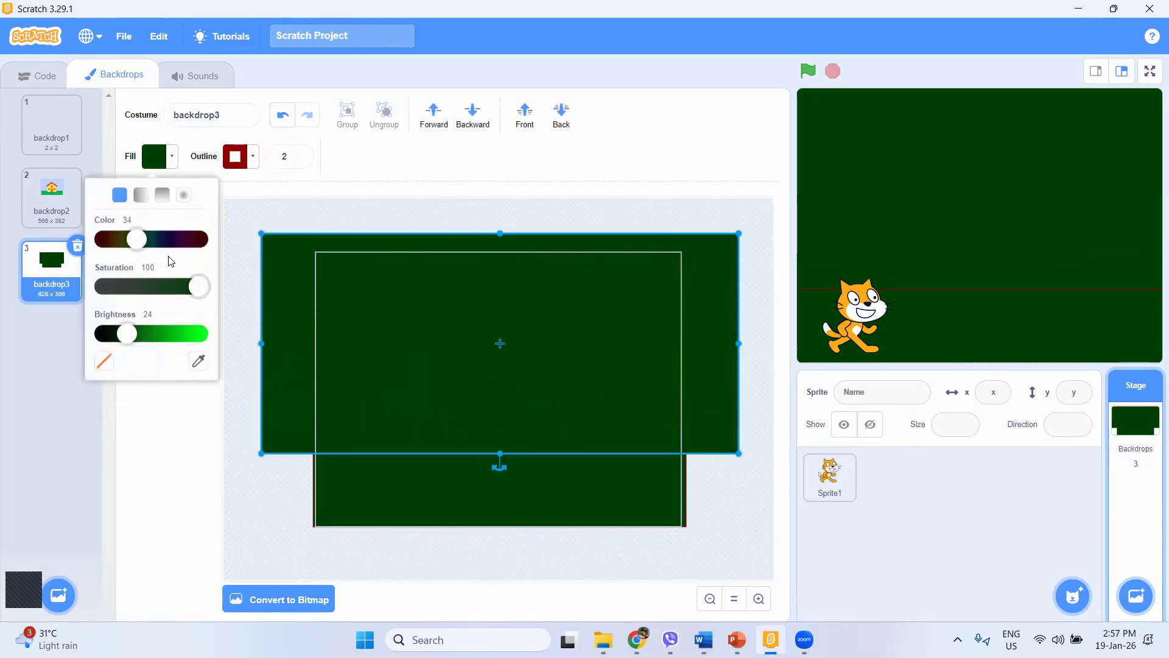
left_click_drag(123, 333, 195, 340)
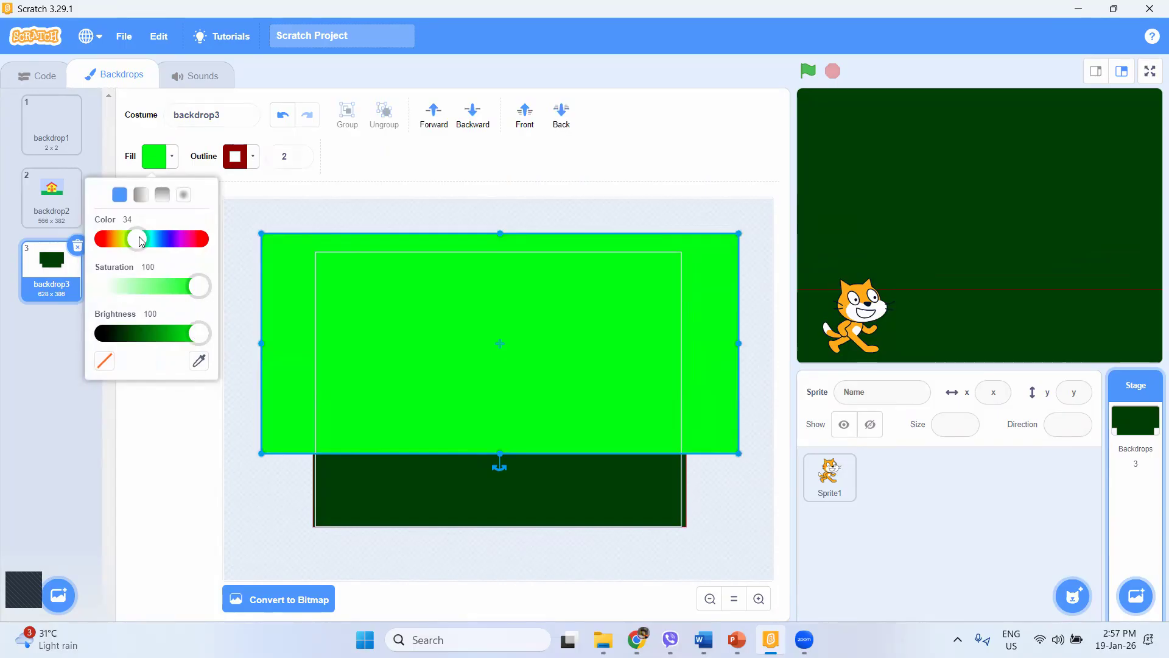
left_click_drag(141, 241, 154, 244)
left_click_drag(199, 286, 144, 286)
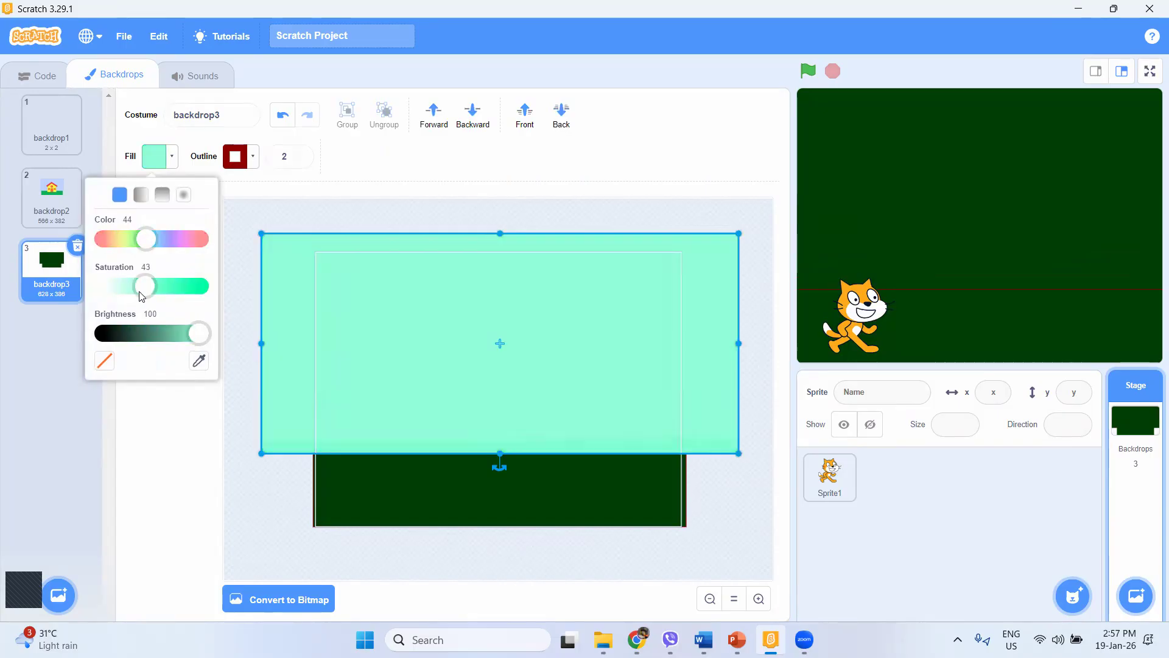
left_click_drag(146, 239, 163, 240)
left_click(117, 288)
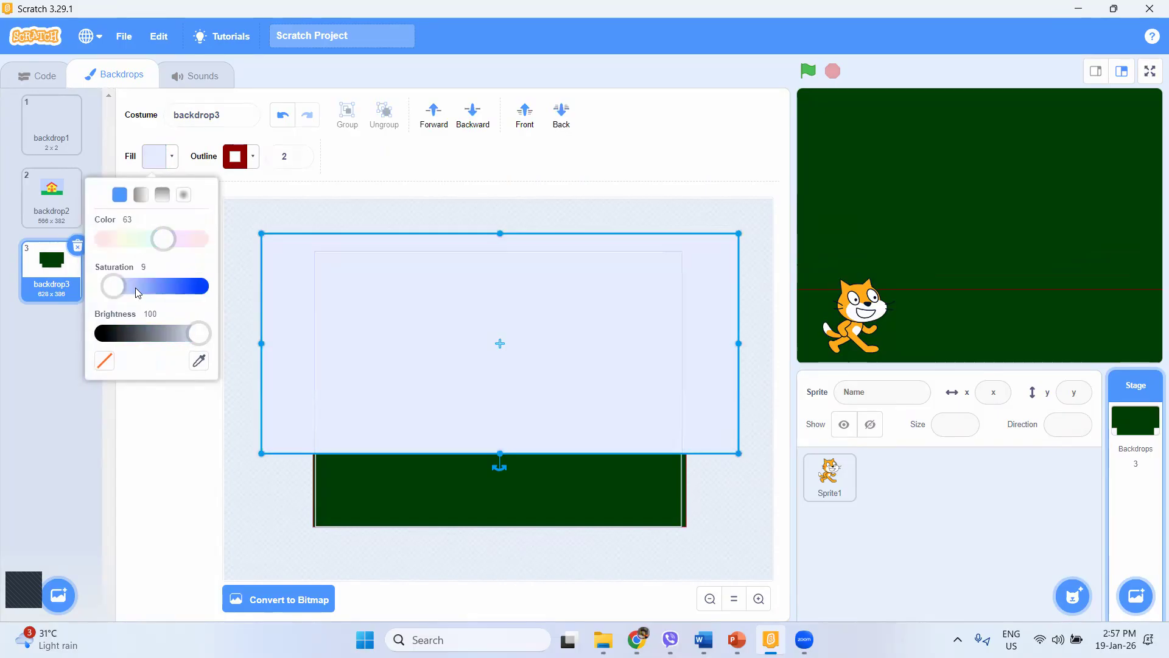
left_click(121, 289)
left_click_drag(164, 240, 160, 239)
left_click(227, 430)
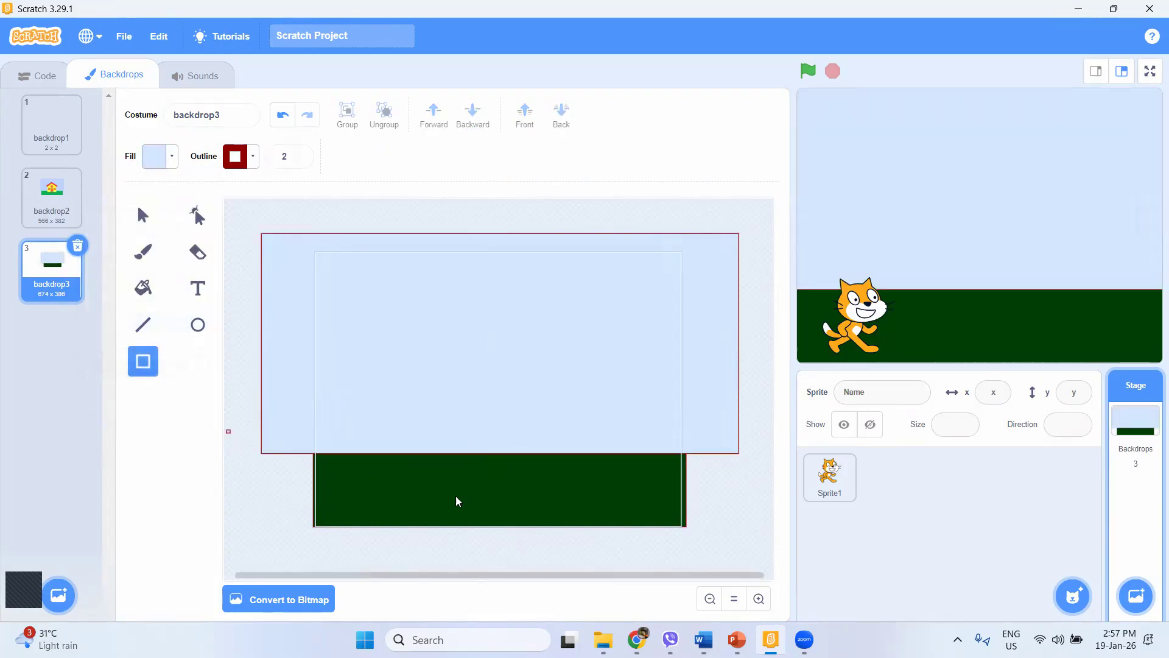
left_click_drag(489, 312, 498, 298)
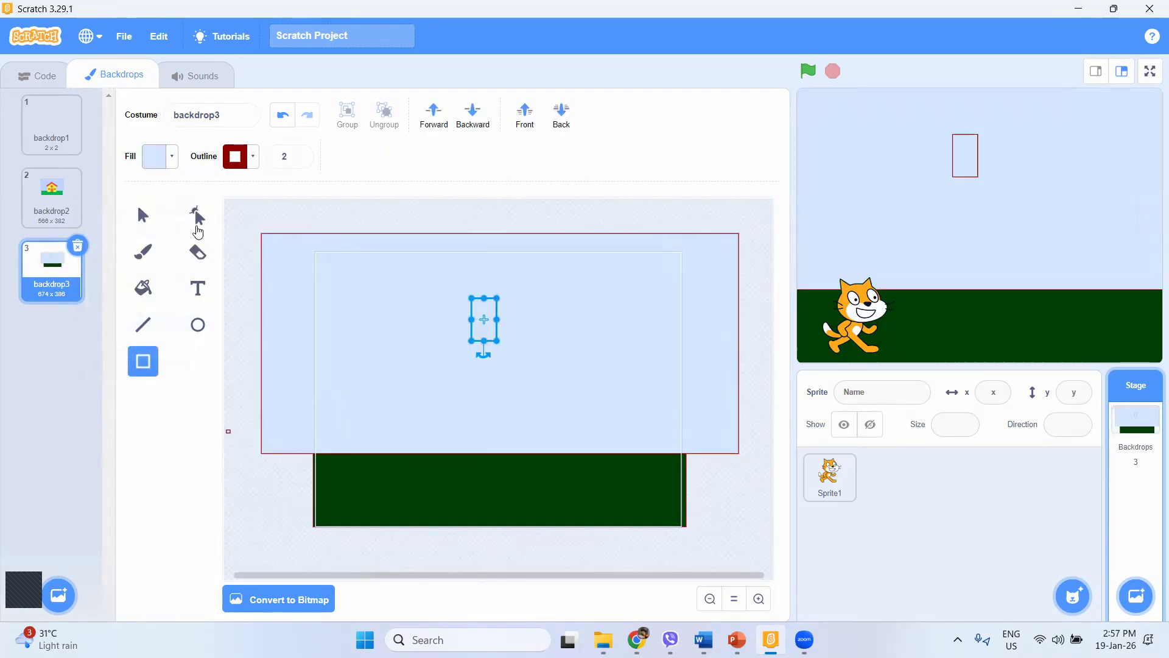
left_click(144, 215)
key("ctrl+z")
Send the light blue sky rectangle behind the green ground and position it to fill the area above the hills.
left_click_drag(280, 235, 291, 191)
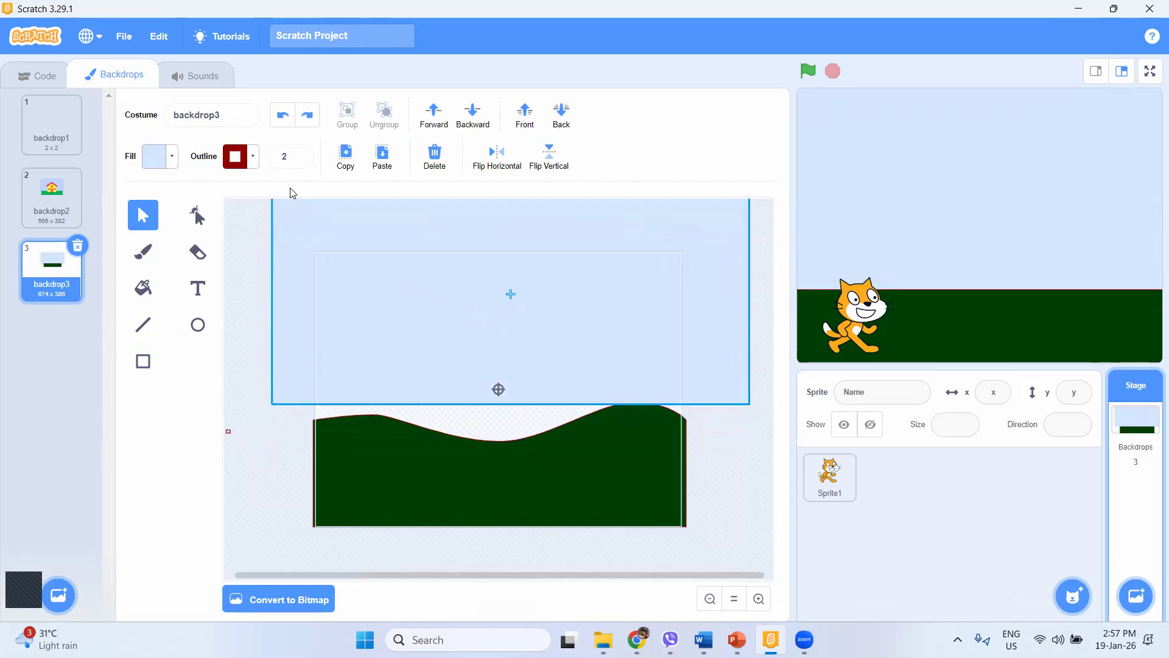
left_click(474, 118)
left_click_drag(495, 230, 491, 296)
left_click(742, 528)
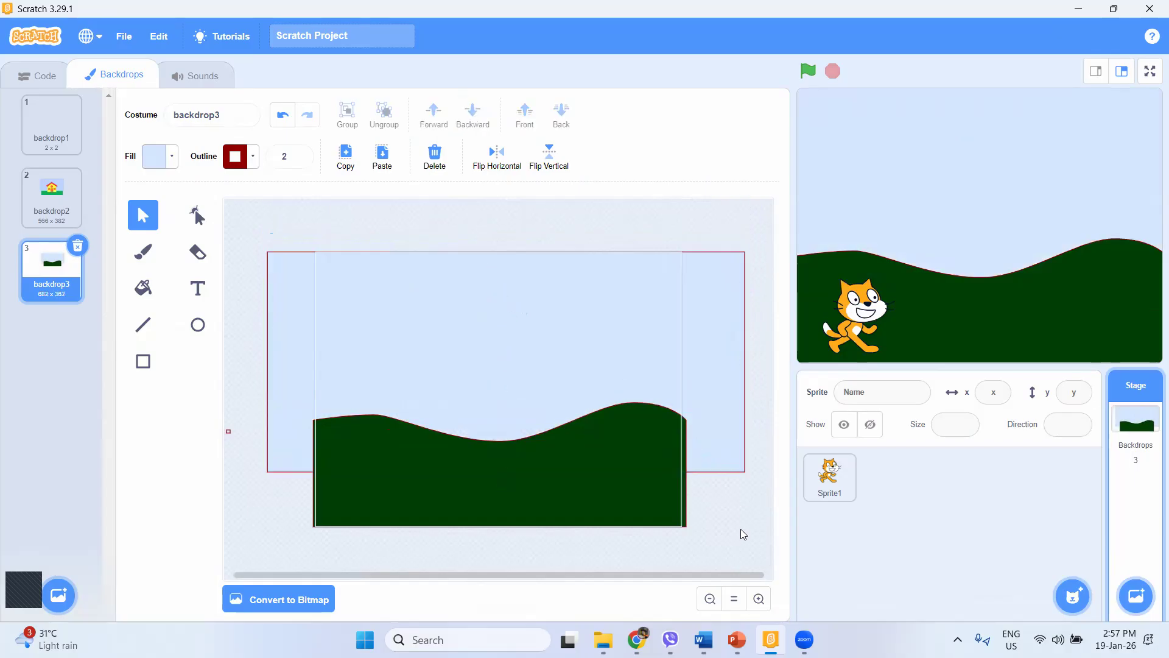
Draw a yellow circle as the sun in the sky above the right-hand hill.
left_click(197, 324)
left_click(164, 164)
left_click_drag(157, 239, 133, 239)
left_click_drag(122, 286, 177, 287)
left_click_drag(128, 237, 123, 245)
mouse_move(592, 273)
left_mouse_down()
mouse_move(613, 306)
mouse_move(655, 332)
left_mouse_up()
Change the sun's outline to black by setting its brightness to 0.
left_click(237, 156)
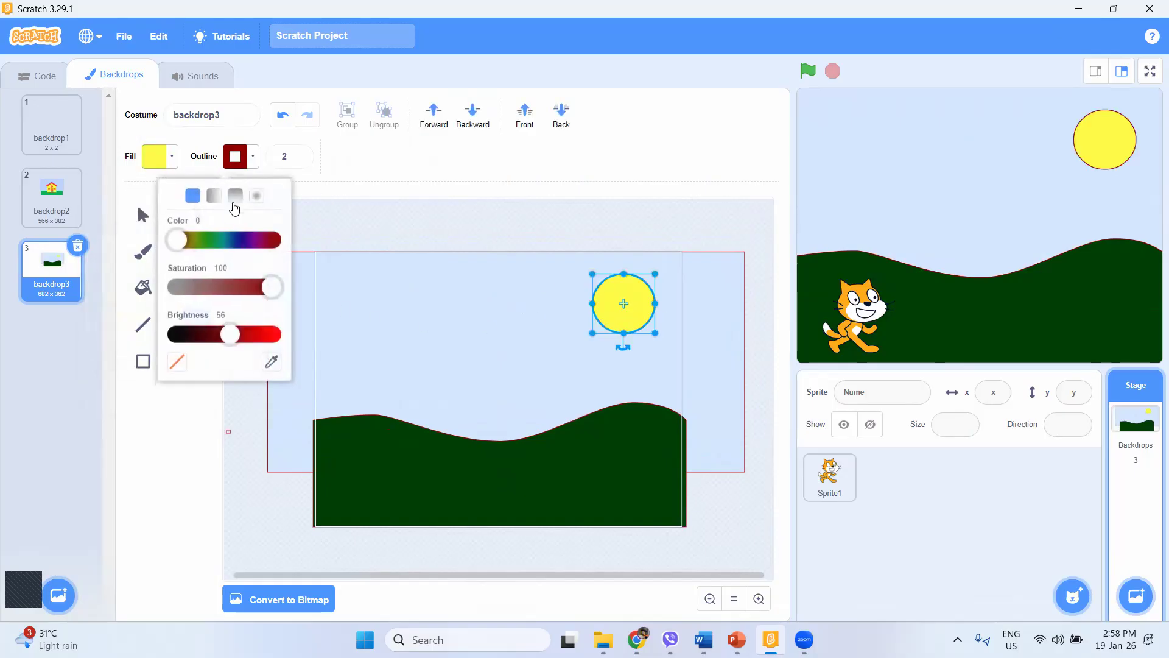
left_click_drag(230, 335, 123, 332)
left_click(453, 216)
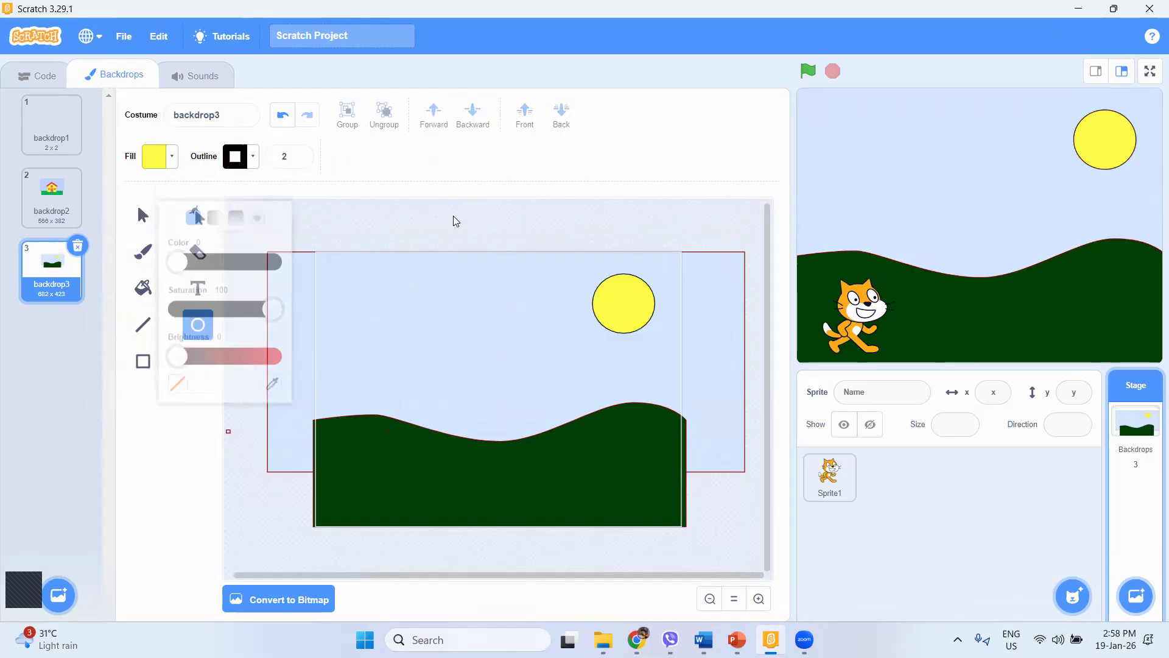
Look at the stage's code area, return to the backdrops, and view backdrop2 and backdrop3.
left_click(38, 77)
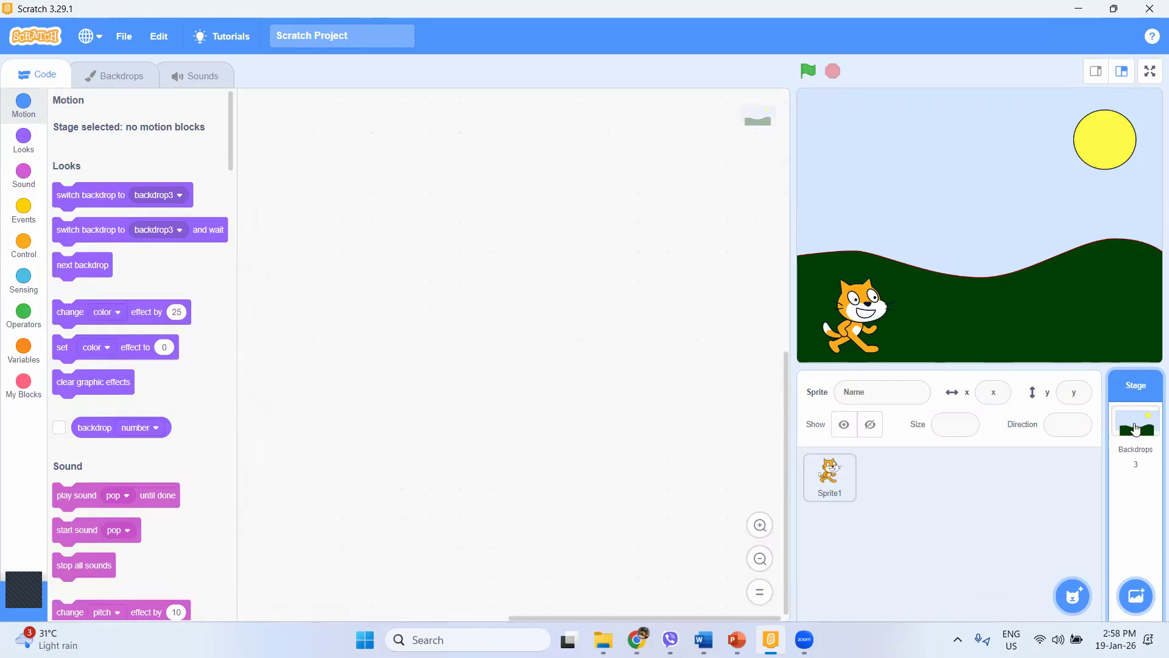
mouse_move(1134, 594)
left_click(106, 76)
left_click(44, 207)
left_click(44, 275)
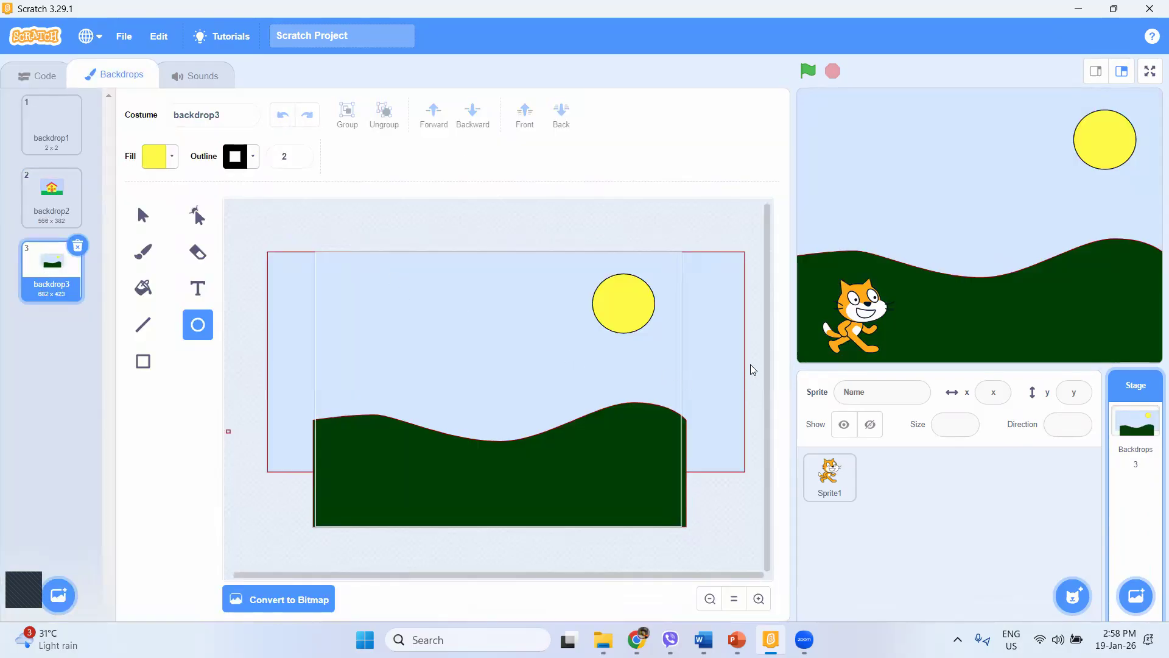
Narrow the light blue sky rectangle from both sides to match the width of the green ground.
left_click(143, 214)
left_click(290, 319)
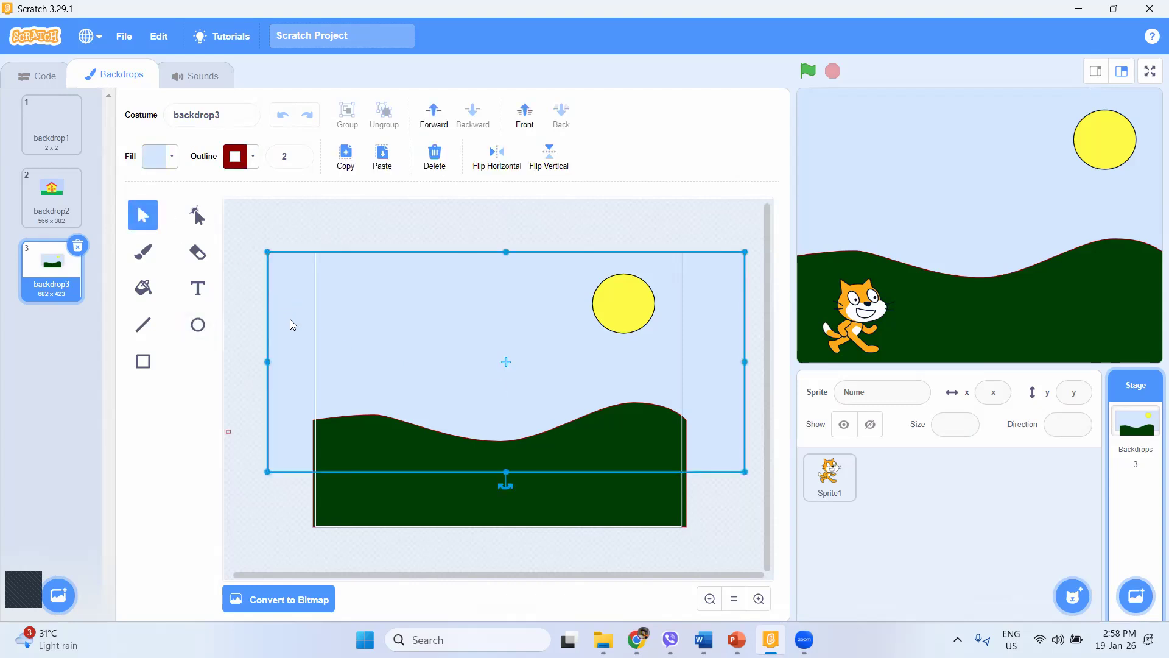
left_click(262, 363)
left_click(282, 358)
left_click_drag(267, 362, 313, 361)
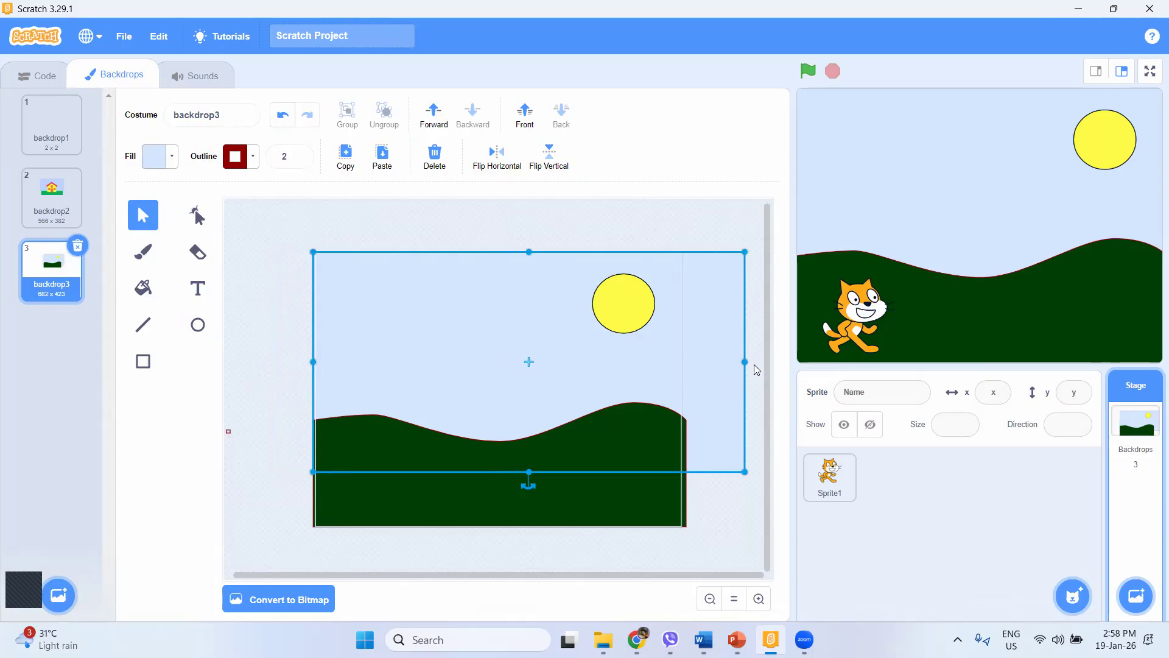
left_click_drag(745, 362, 686, 362)
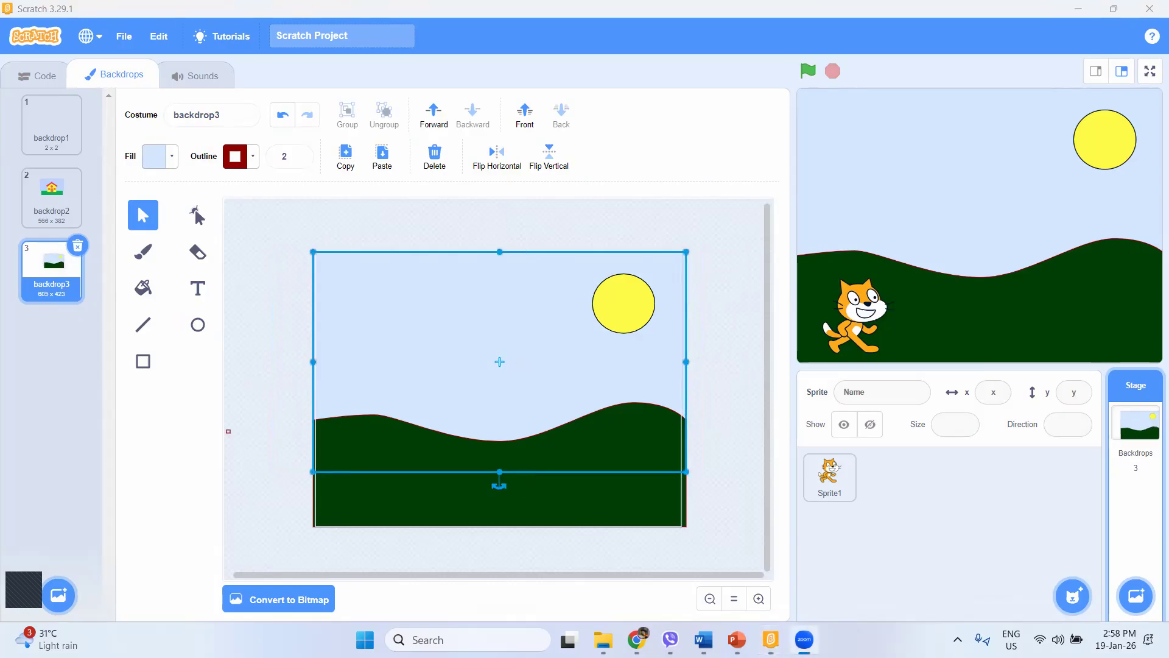